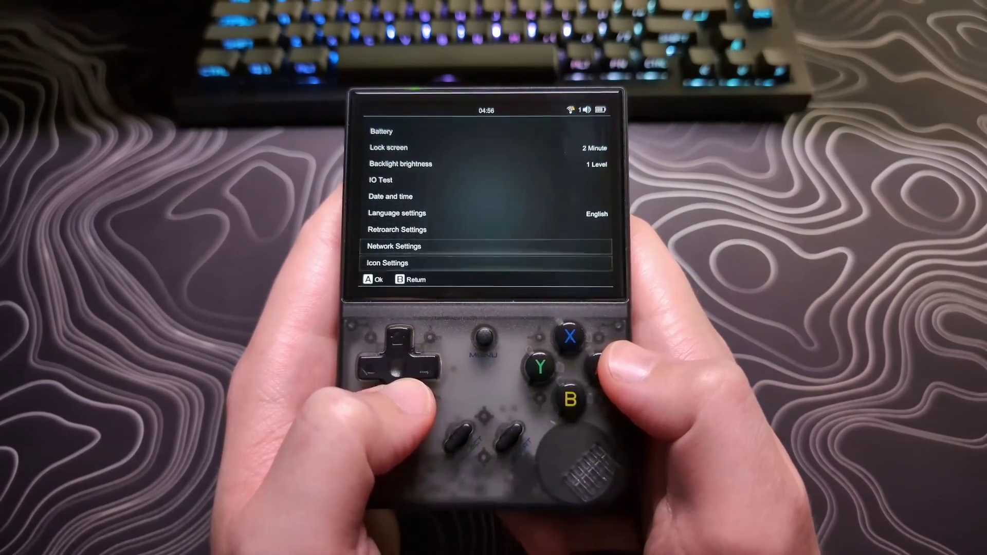
# - Move down the handheld's settings list to the Firmware version entry showing RG35xxP-20240130
pyautogui.press('Down')
pyautogui.press('Down')
pyautogui.press('Down')
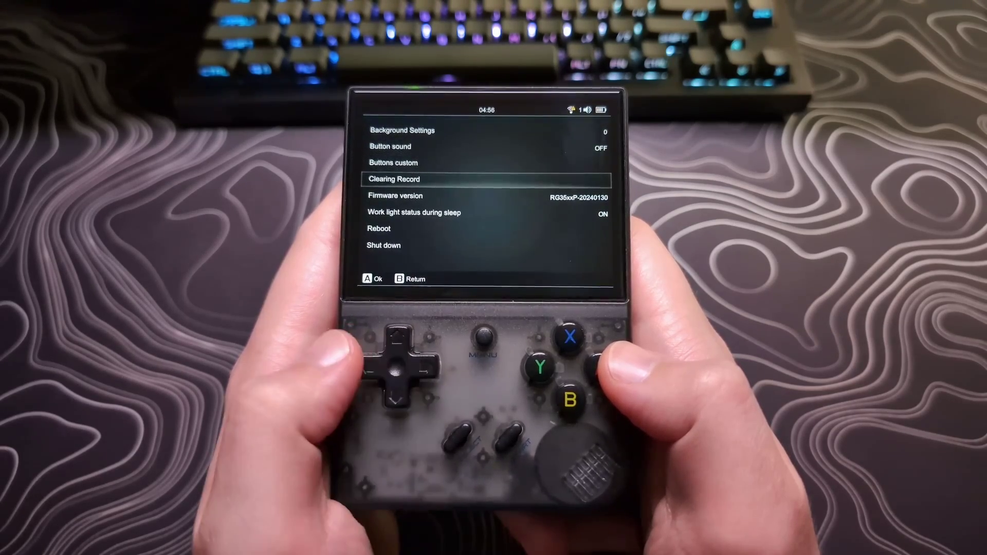
pyautogui.press('Down')
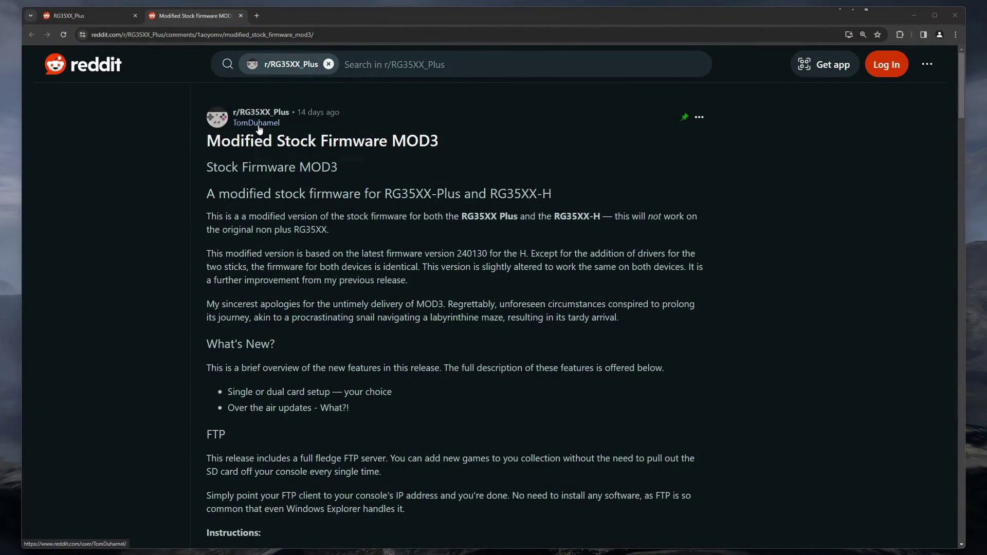
# - Scroll the MOD3 post down to its What's New list and FTP Instructions
pyautogui.moveTo(259, 129)
pyautogui.scroll(-5, 757, 248)
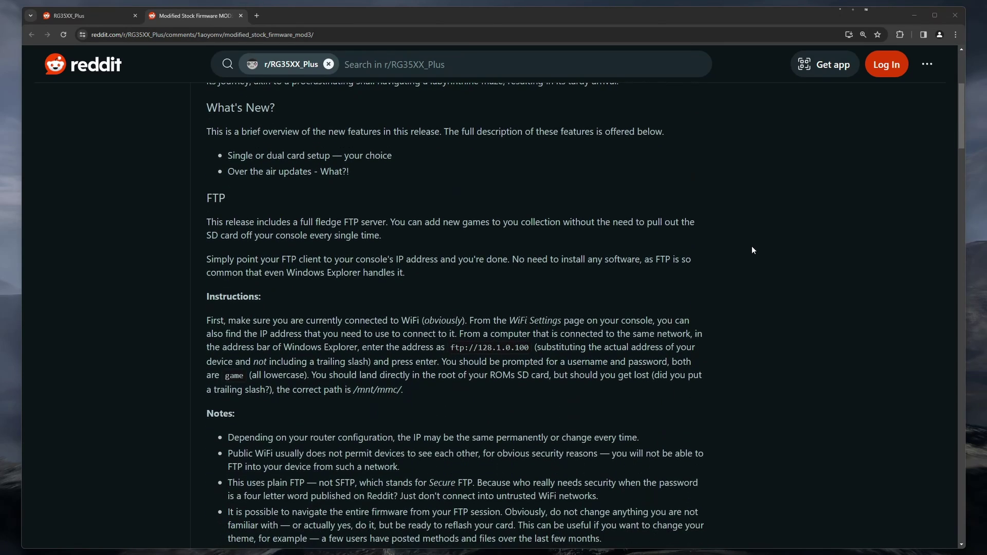
pyautogui.scroll(-5, 751, 251)
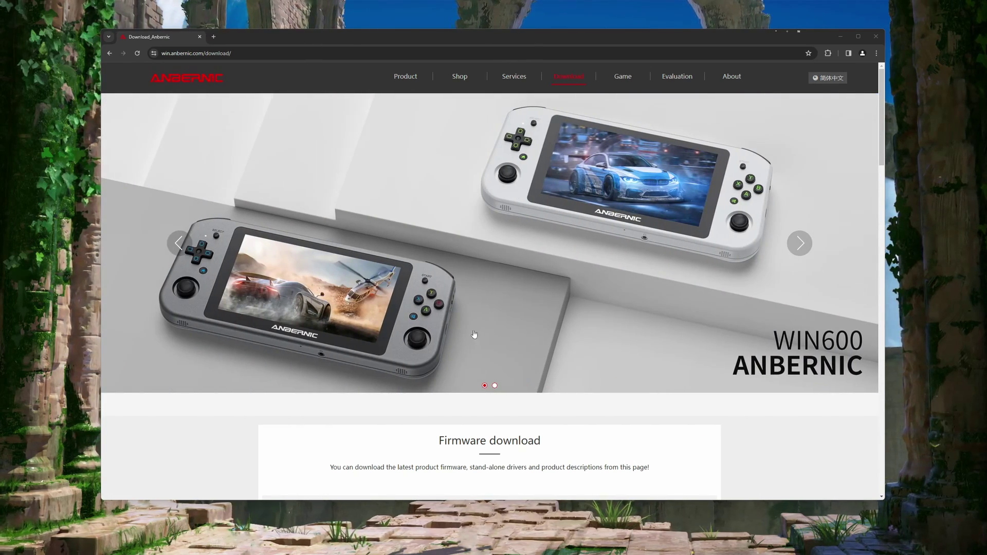
# - Open the RG35XXPLUS firmware downloads and select the RG35XXPLUS-64G-os mega.nz link
pyautogui.scroll(-2, 473, 334)
pyautogui.scroll(-3, 473, 334)
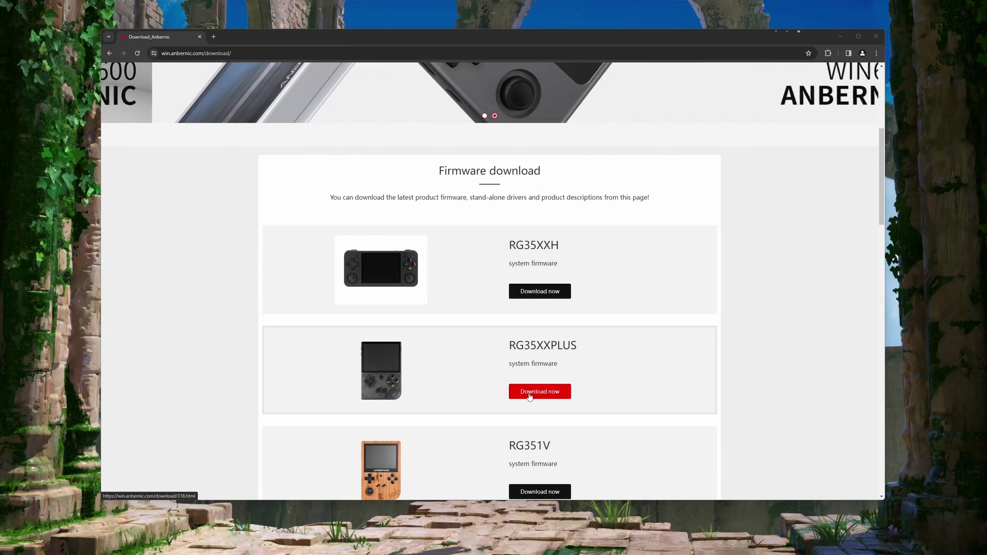
pyautogui.click(556, 394)
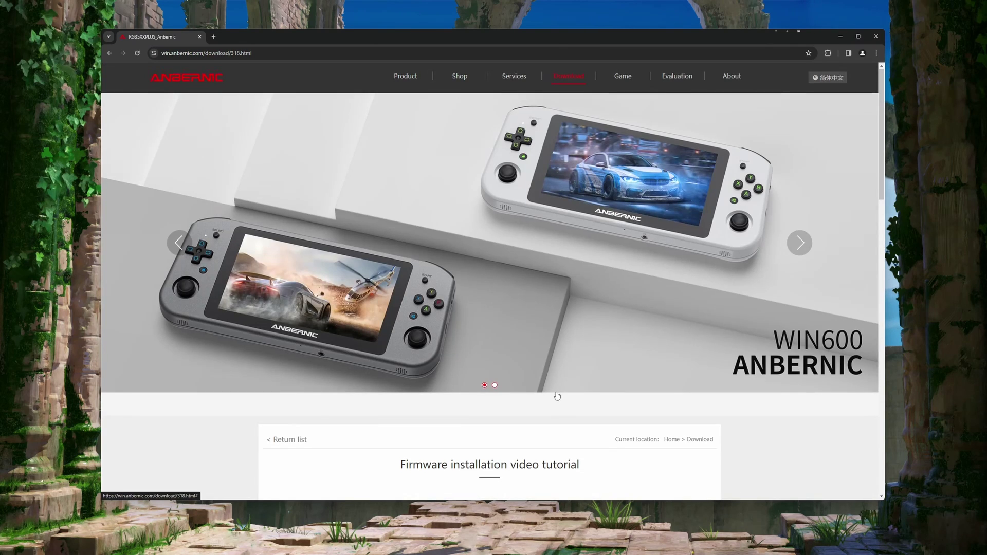
pyautogui.scroll(-5, 557, 394)
pyautogui.scroll(-2, 558, 392)
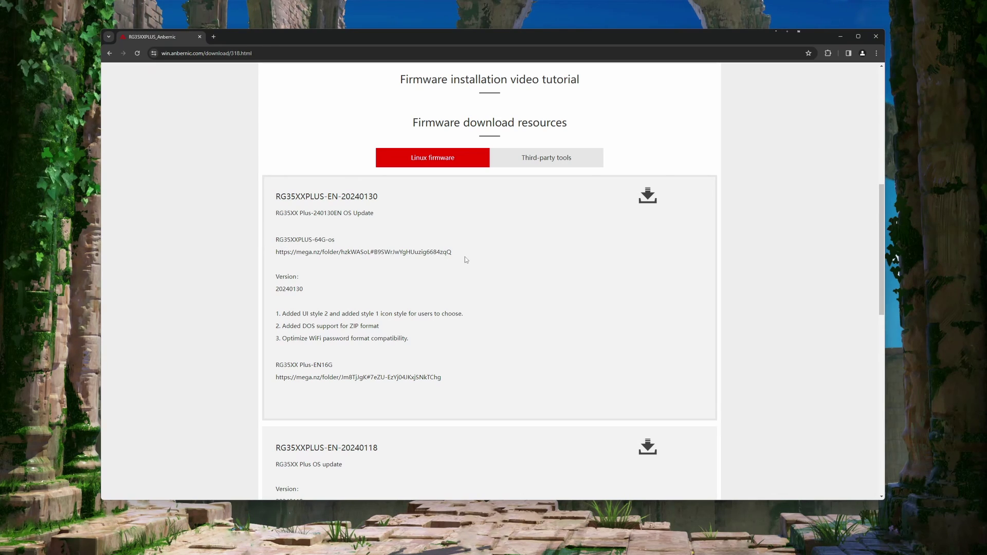
pyautogui.moveTo(385, 255); pyautogui.dragTo(284, 258)
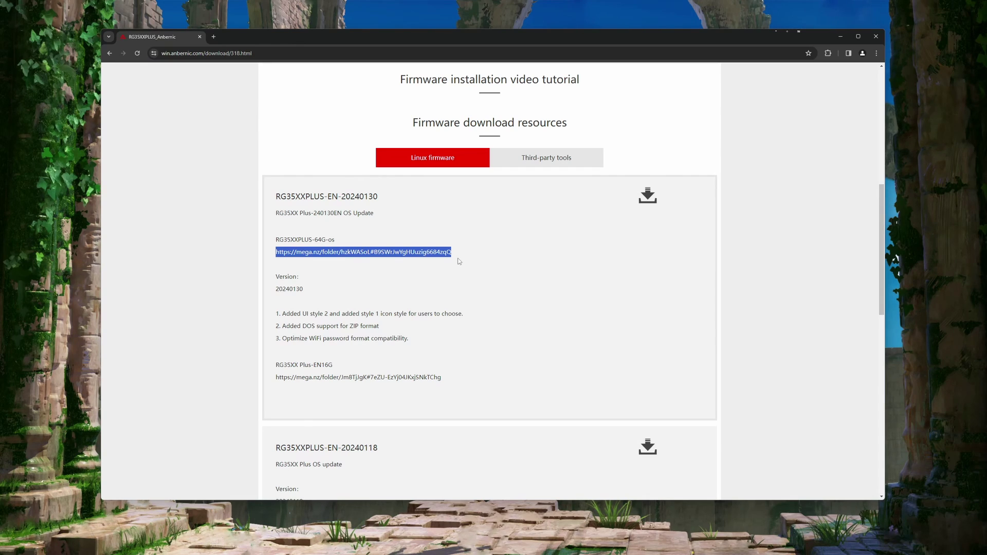
# - Load the copied 35XXP-EN64GB-OS240130 MEGA folder link in a new tab
pyautogui.click(213, 37)
pyautogui.write('https://mega.nz/folder/hzkWASoL#B9SWrJwYgHUuzig6684zqQ')
pyautogui.press('Return')
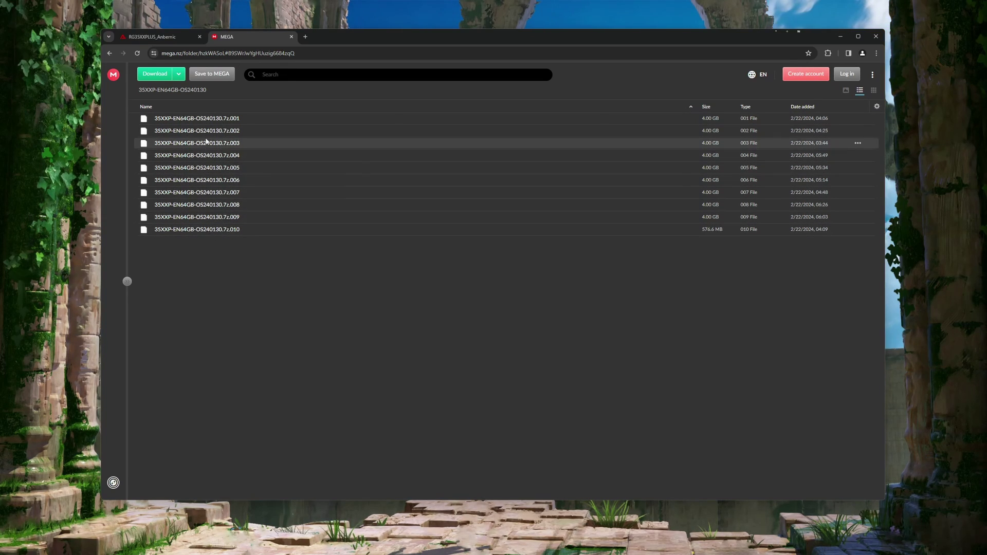
# - Select the ten archive parts .001 through .010 and bring up their Download options
pyautogui.doubleClick(210, 143)
pyautogui.click(324, 392)
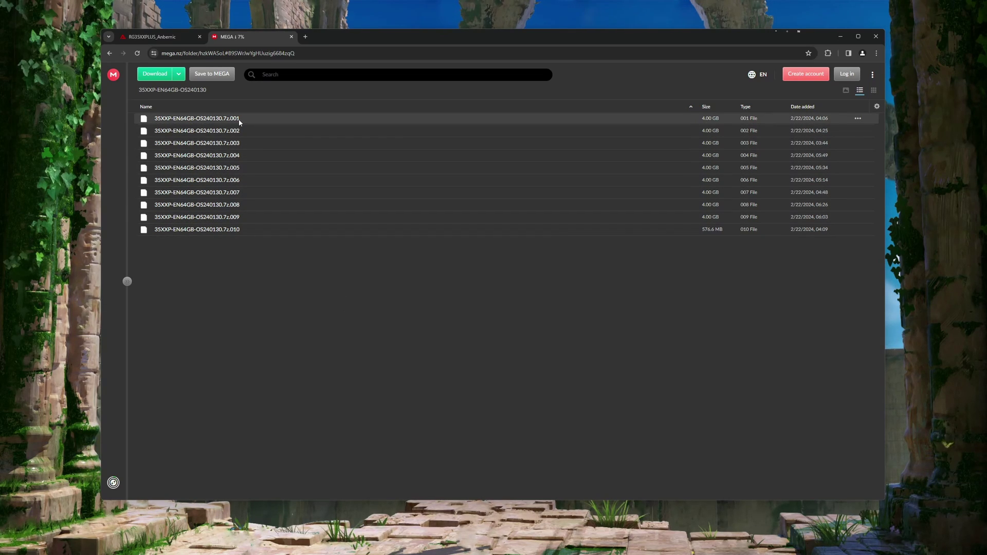
pyautogui.click(252, 121)
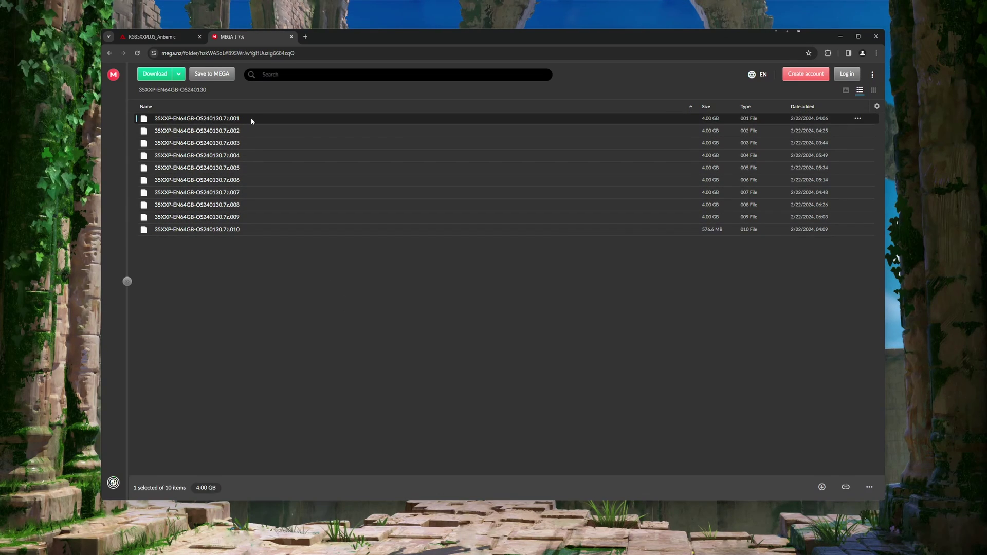
pyautogui.keyDown('shift'); pyautogui.click(247, 229); pyautogui.keyUp('shift')
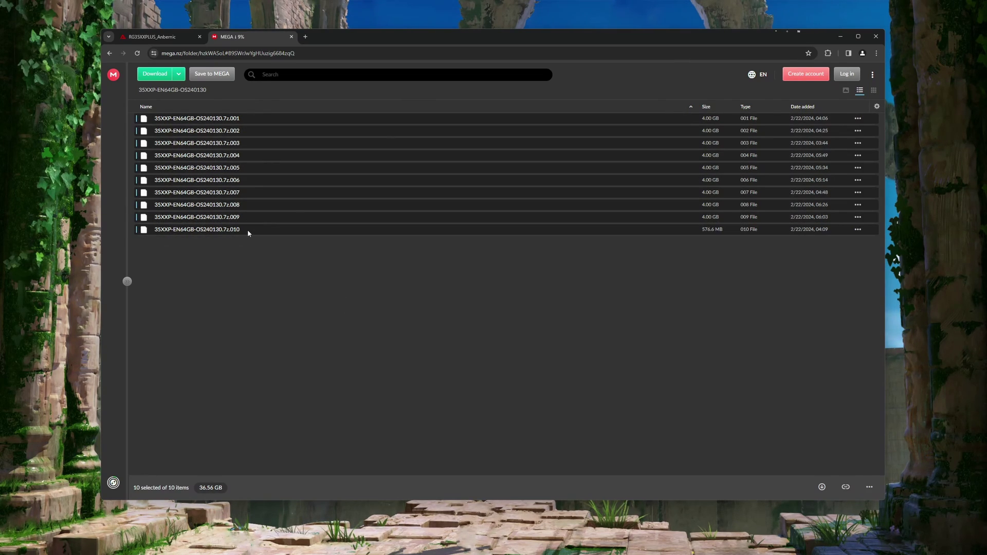
pyautogui.rightClick(248, 229)
pyautogui.moveTo(277, 243)
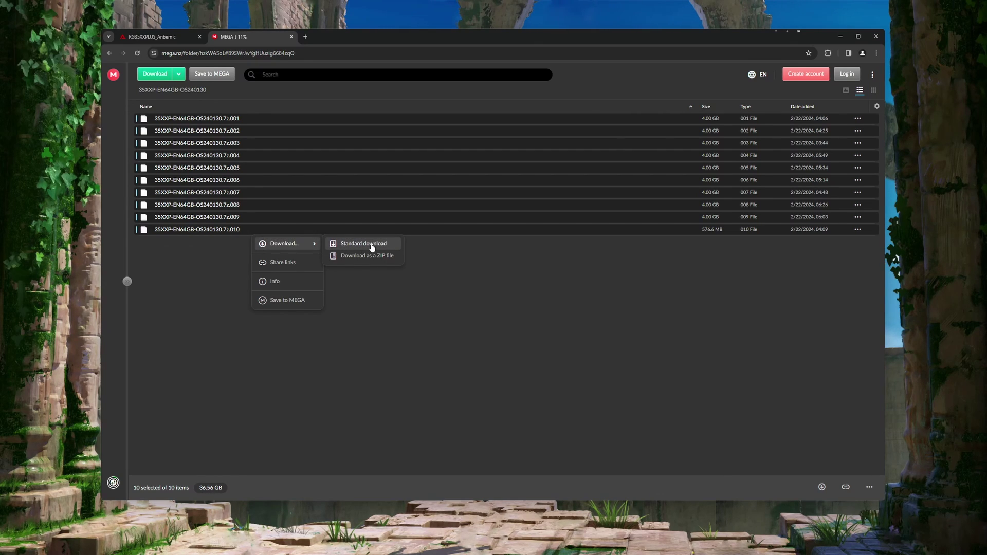
# - Extract all ten .7z parts here with NanaZip into 35XXP-EN64GB-OS240130.IMG
pyautogui.moveTo(722, 353); pyautogui.dragTo(276, 219)
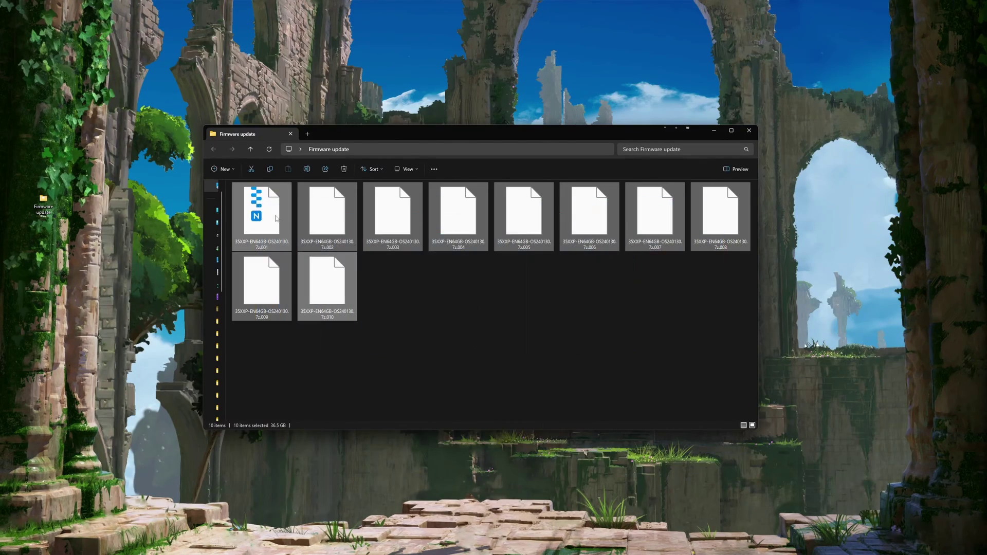
pyautogui.rightClick(455, 224)
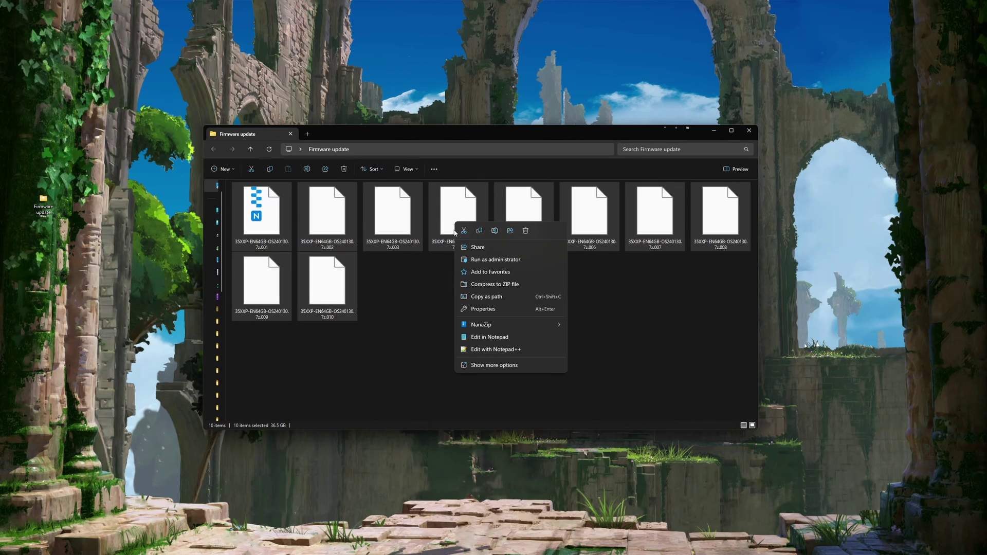
pyautogui.moveTo(491, 328)
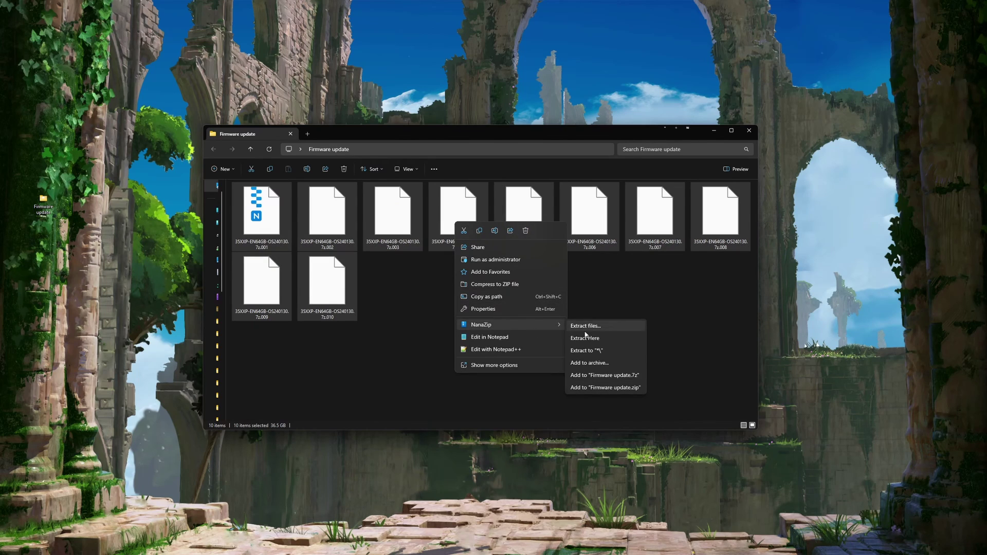
pyautogui.click(607, 341)
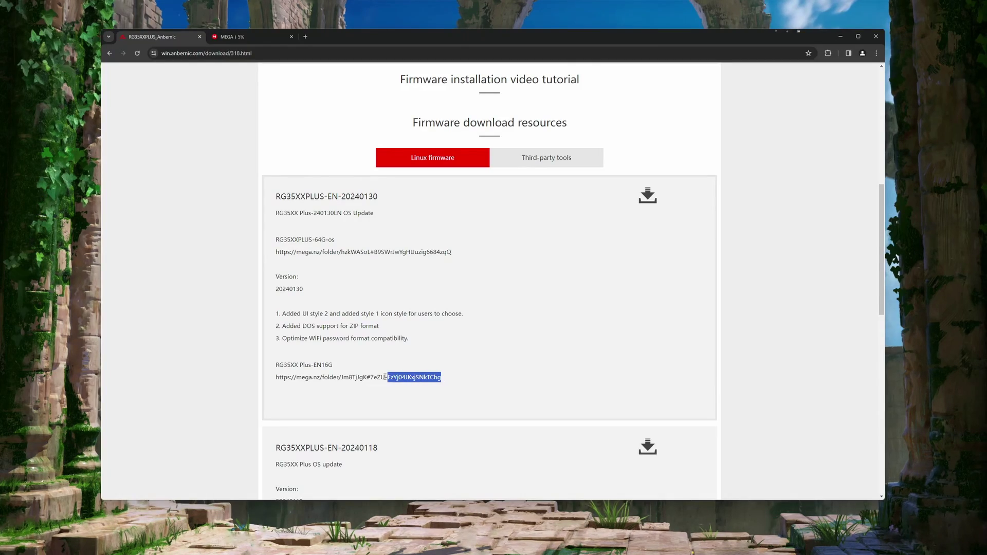
# - Copy the RG35XX Plus-EN16G mega.nz link and load it in a new tab
pyautogui.moveTo(385, 379); pyautogui.dragTo(270, 380)
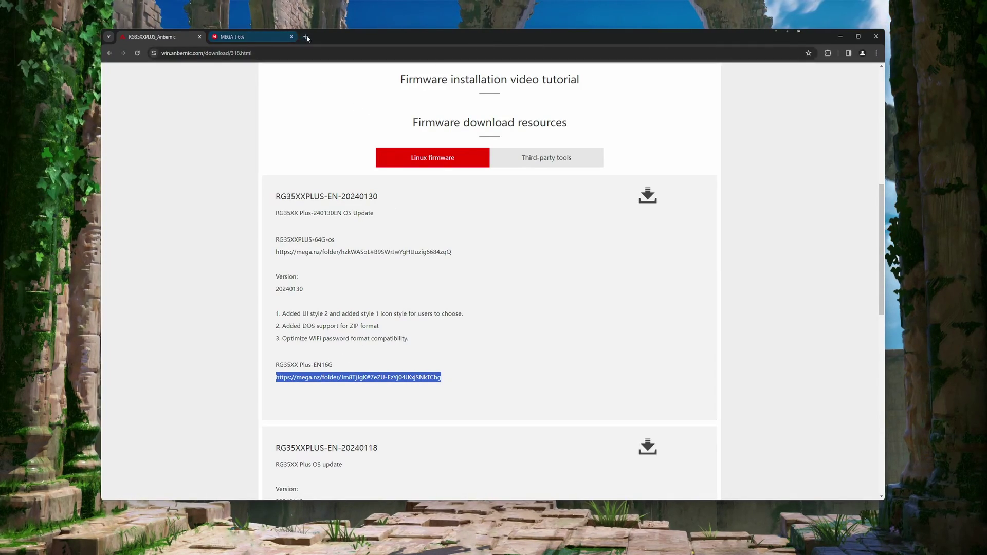
pyautogui.hotkey('ctrl', 'c')
pyautogui.hotkey('ctrl', 't')
pyautogui.hotkey('ctrl', 'v')
pyautogui.press('Return')
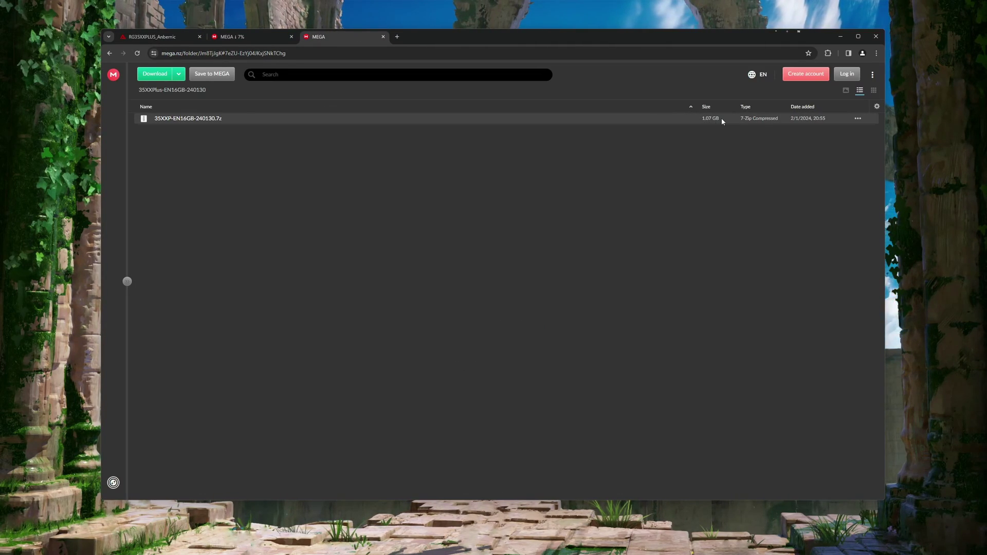
# - Start a standard download of the 35XXP-EN16GB-240130.7z archive
pyautogui.rightClick(207, 119)
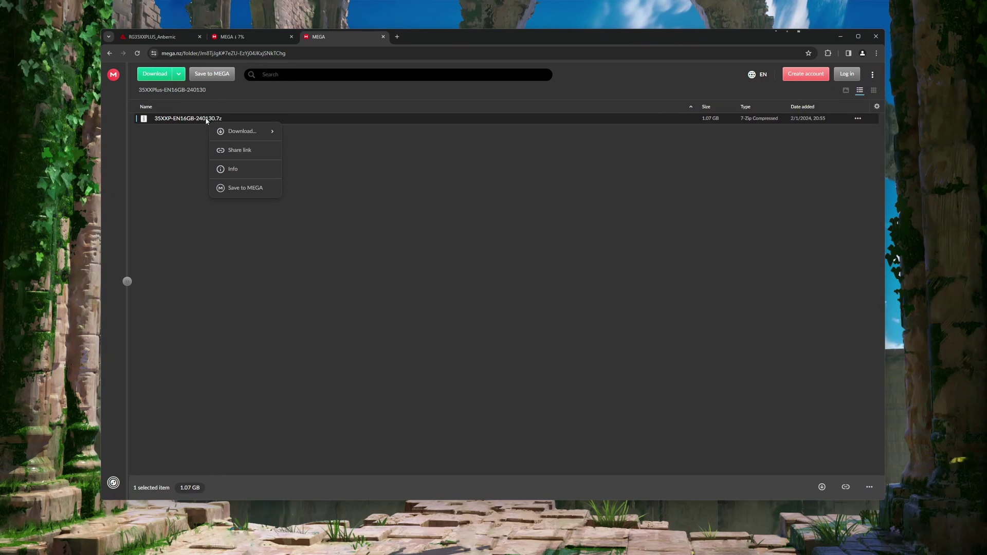
pyautogui.moveTo(242, 131)
pyautogui.click(306, 132)
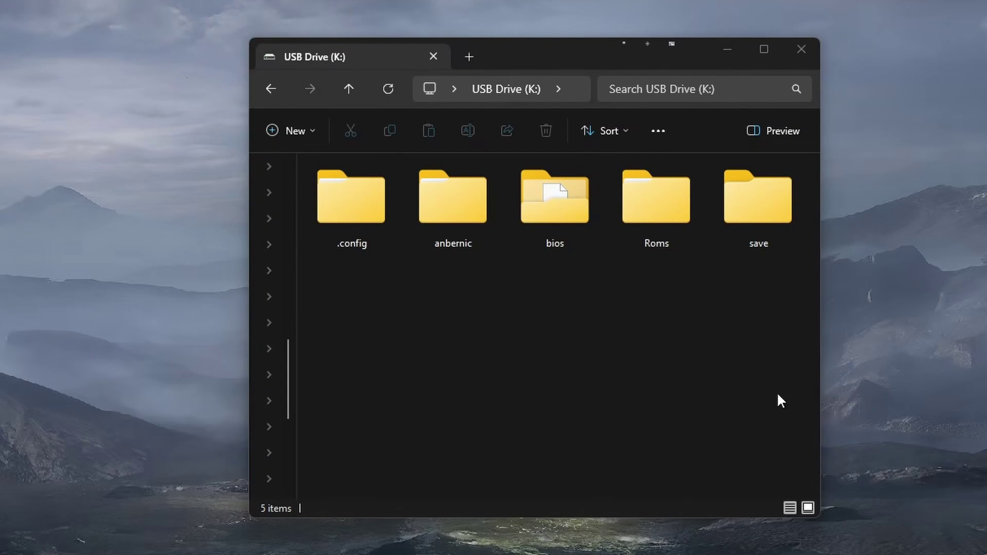
# - Show the Properties of the SD card's USB Drive (K:)
pyautogui.rightClick(548, 366)
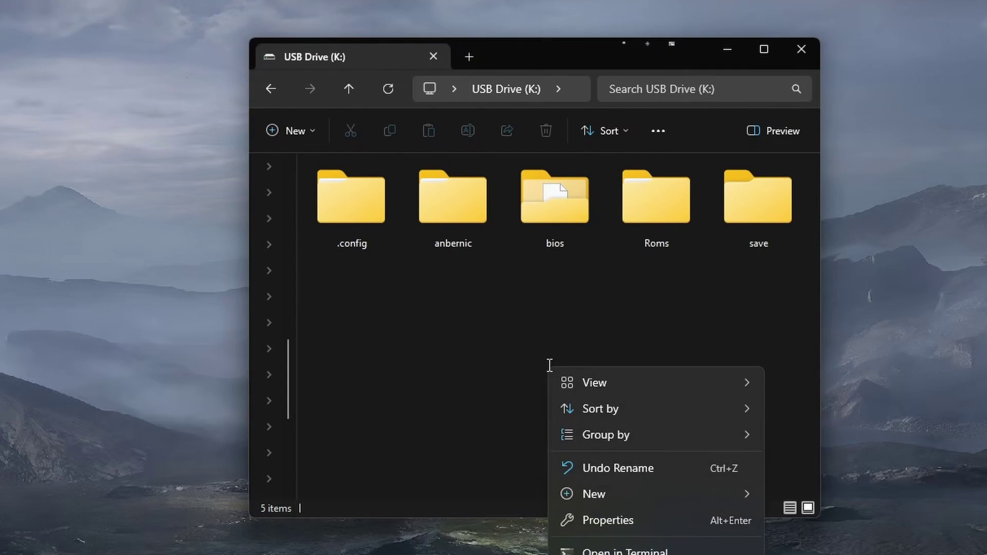
pyautogui.click(602, 529)
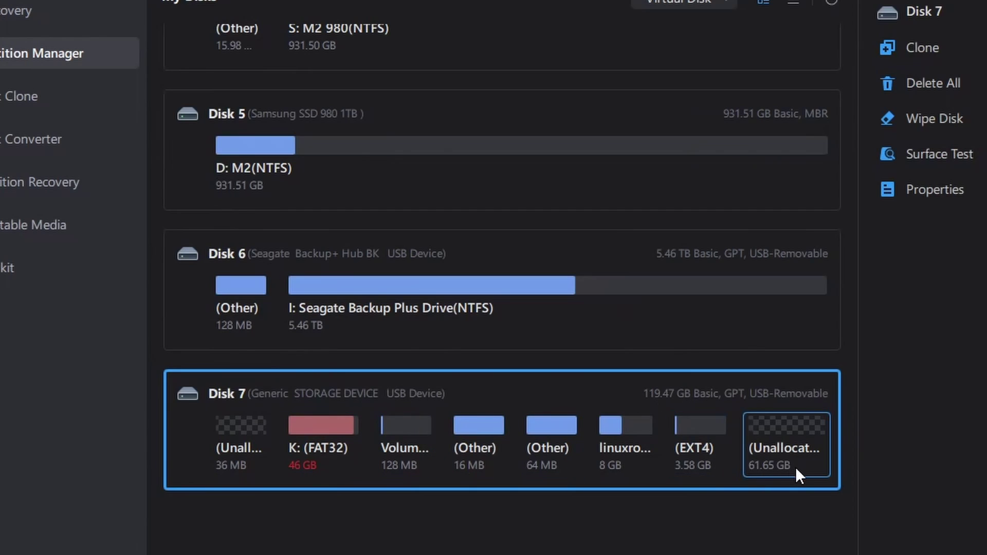
# - Try extending K: to 107.65 GB, dismiss the partition table error, and select the 61.65 GB unallocated space
pyautogui.click(295, 438)
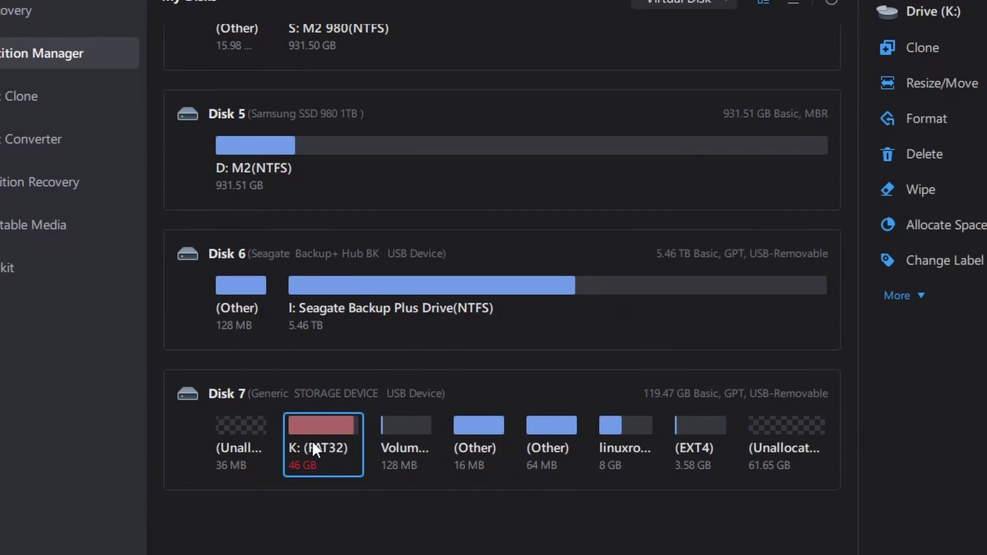
pyautogui.click(945, 92)
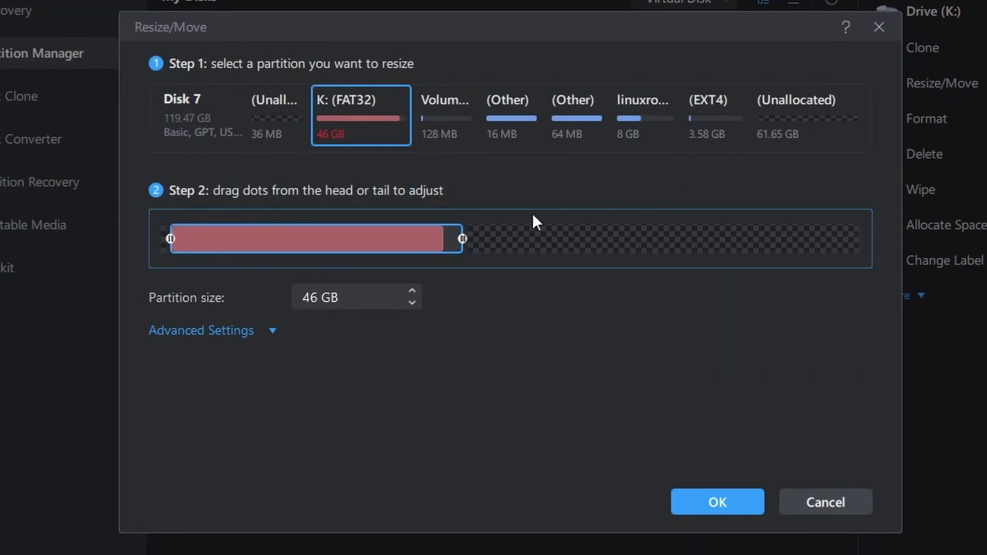
pyautogui.moveTo(462, 239); pyautogui.dragTo(854, 238)
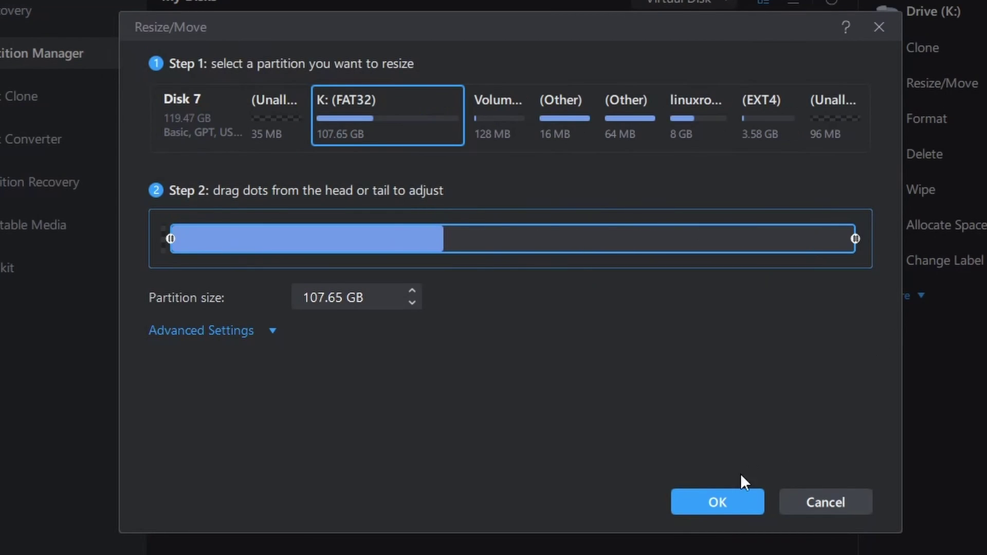
pyautogui.click(725, 506)
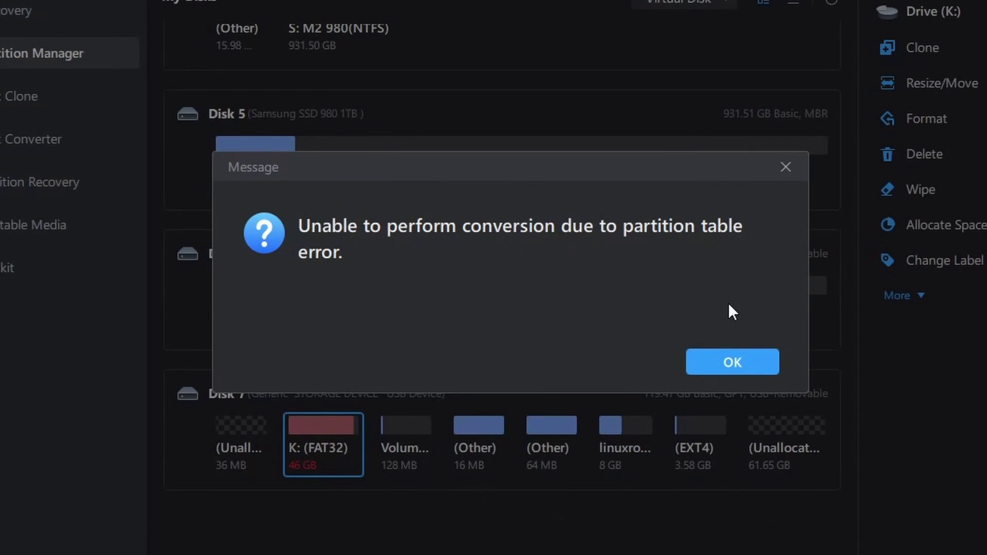
pyautogui.click(744, 370)
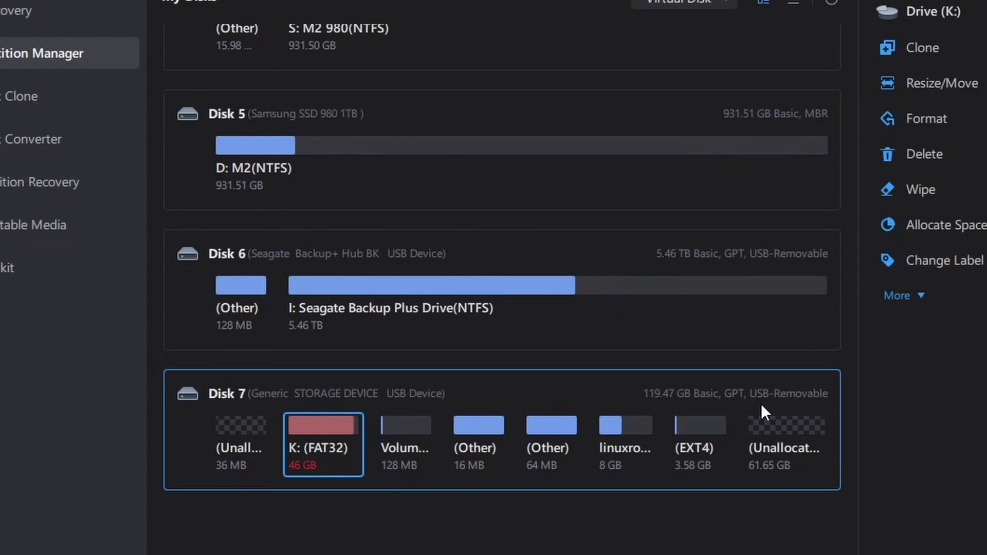
pyautogui.click(787, 459)
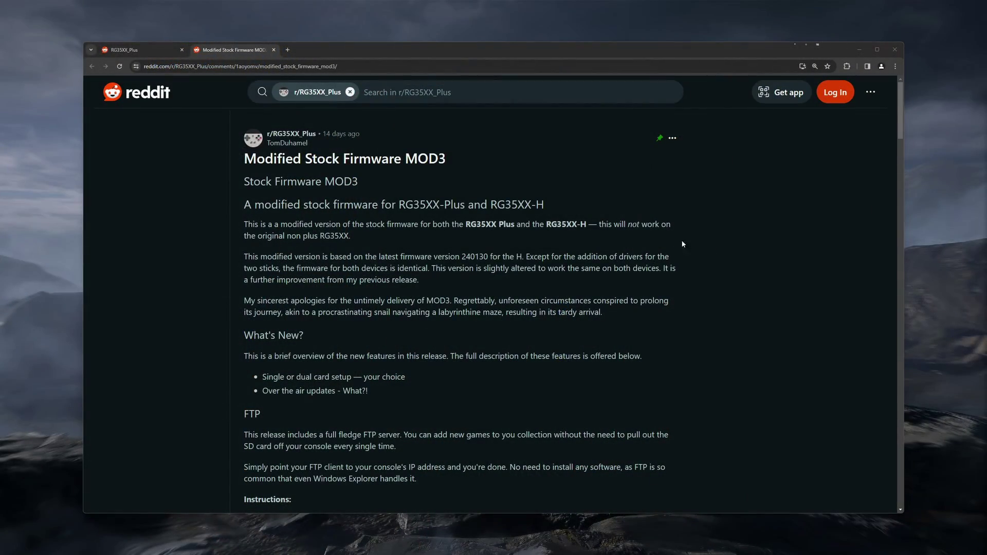
pyautogui.moveTo(290, 148)
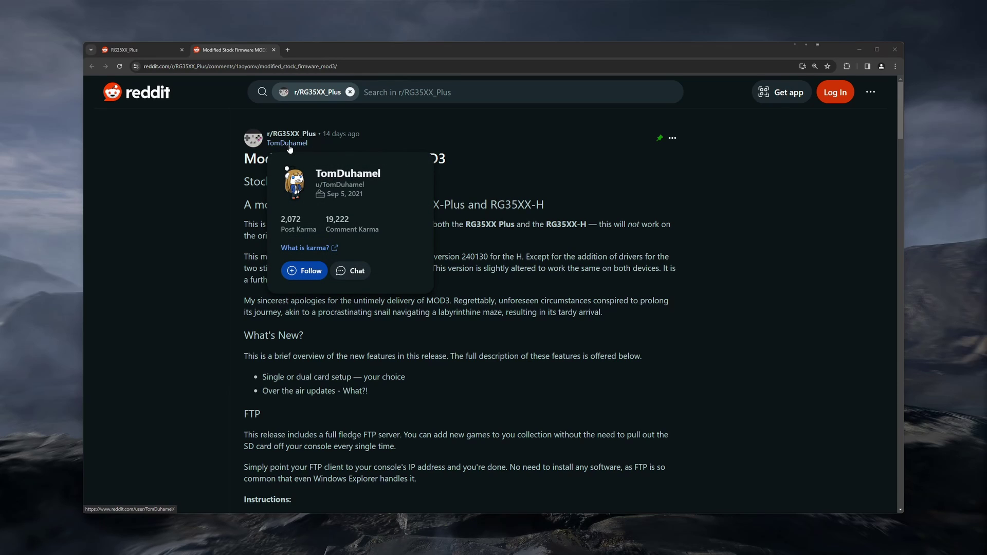
pyautogui.scroll(-4, 723, 251)
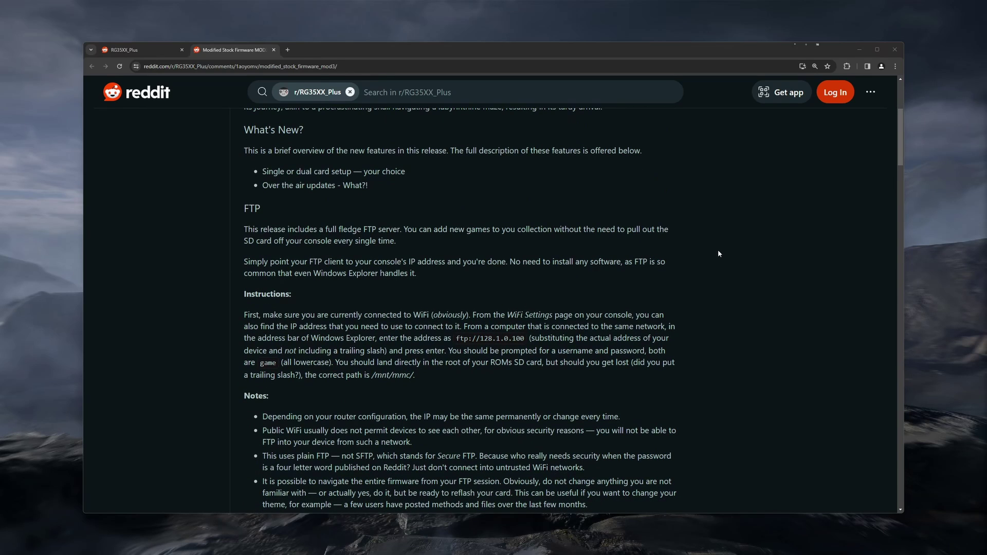
pyautogui.scroll(-5, 718, 253)
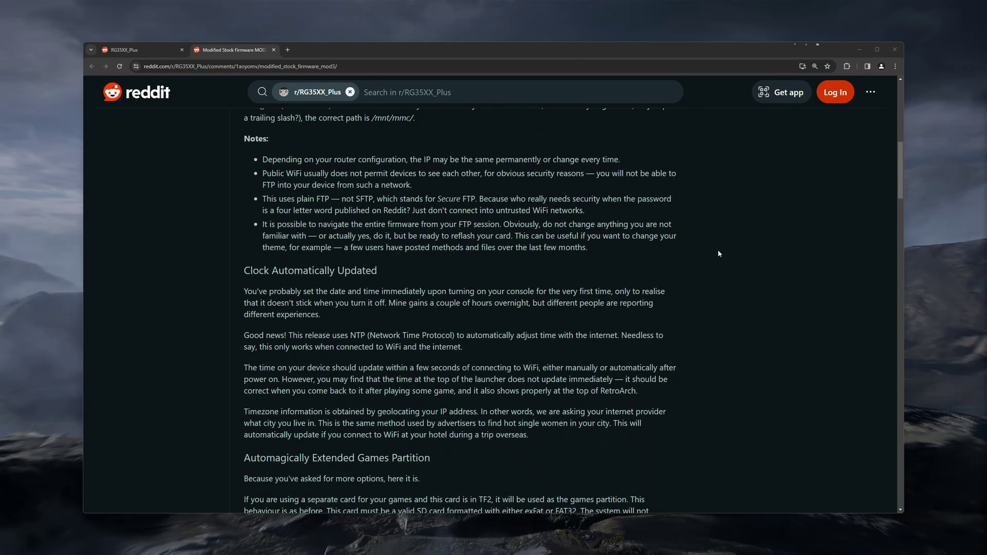
pyautogui.scroll(-5, 718, 254)
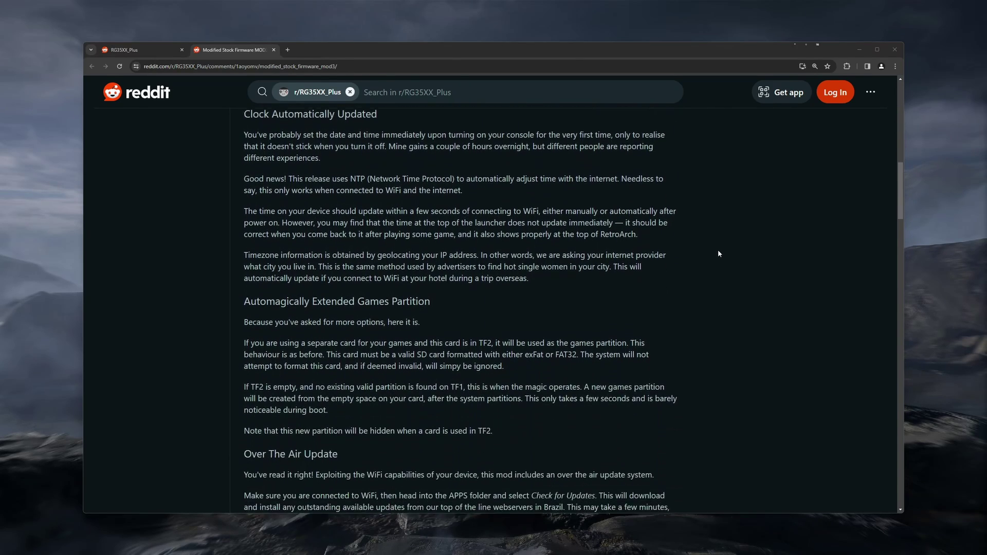
pyautogui.scroll(-1, 719, 253)
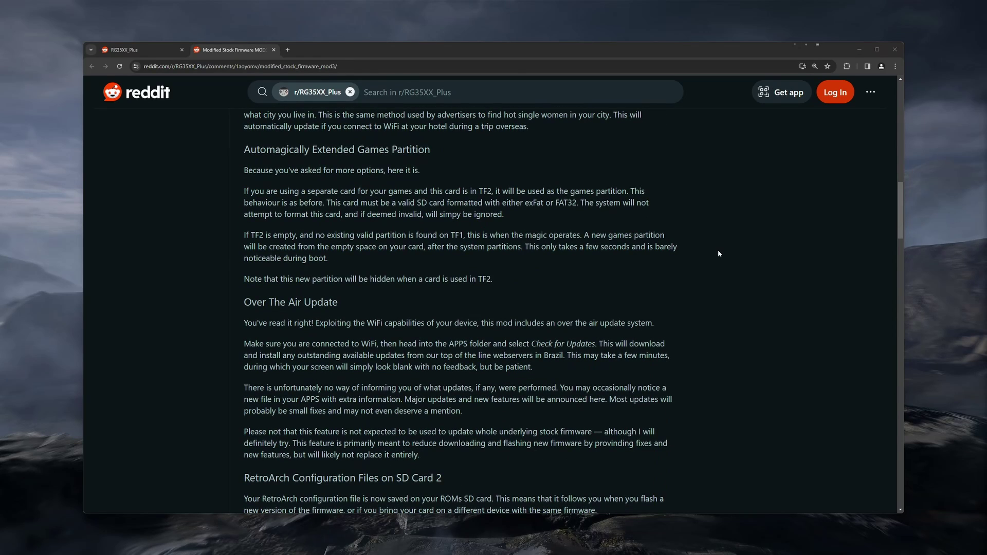
pyautogui.scroll(-3, 718, 254)
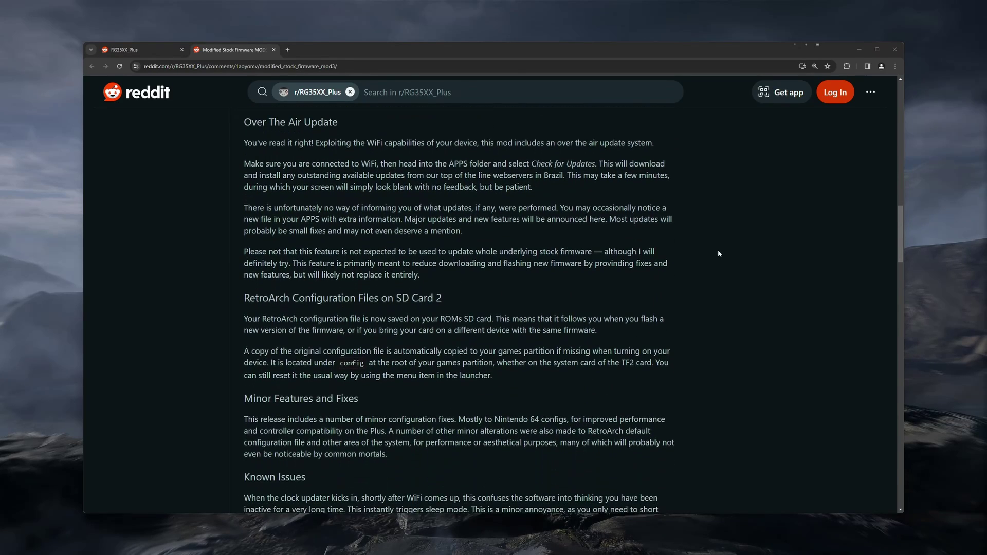
pyautogui.scroll(-1, 718, 253)
pyautogui.scroll(-4, 718, 253)
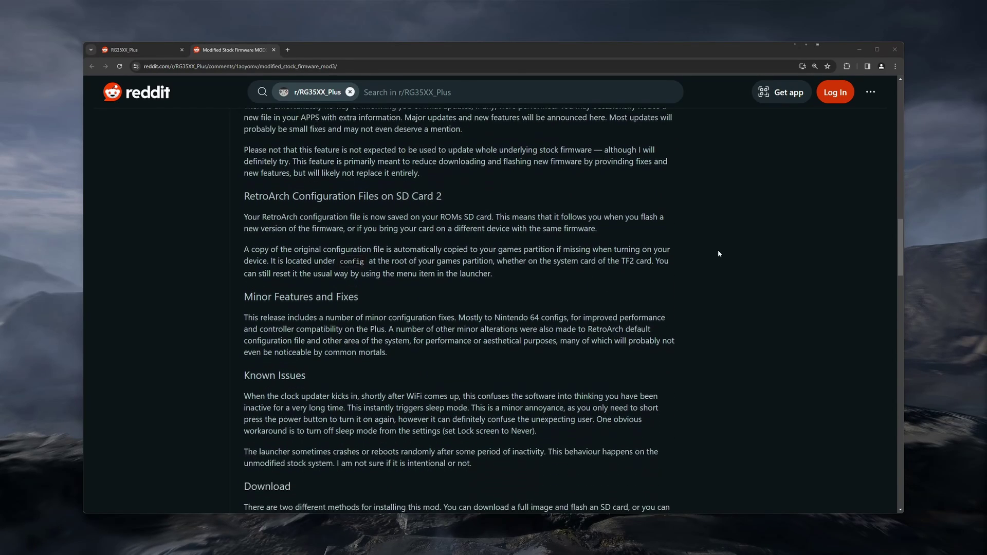
pyautogui.scroll(-1, 718, 253)
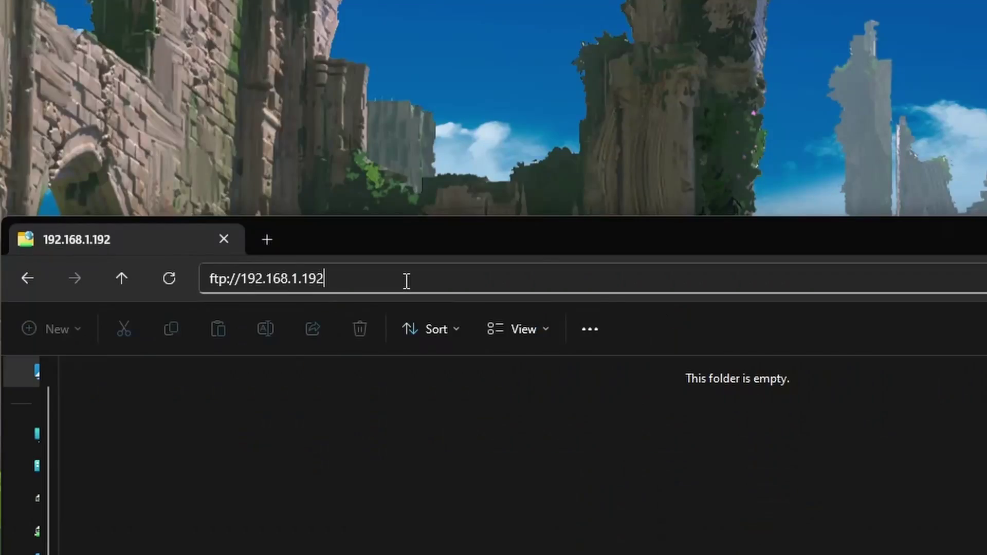
# - Log on to the FTP server at 192.168.1.192 with the password saved
pyautogui.moveTo(340, 273); pyautogui.dragTo(220, 273)
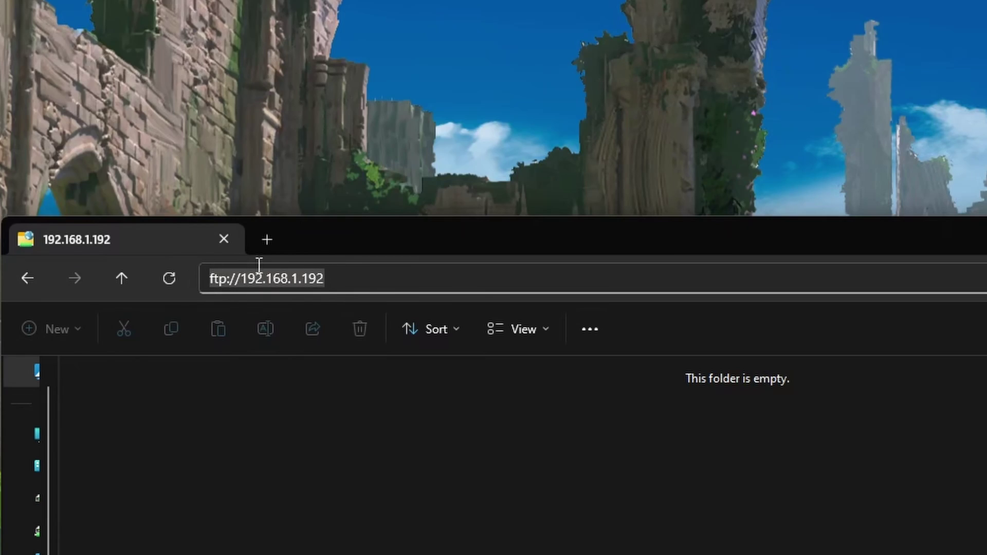
pyautogui.click(341, 271)
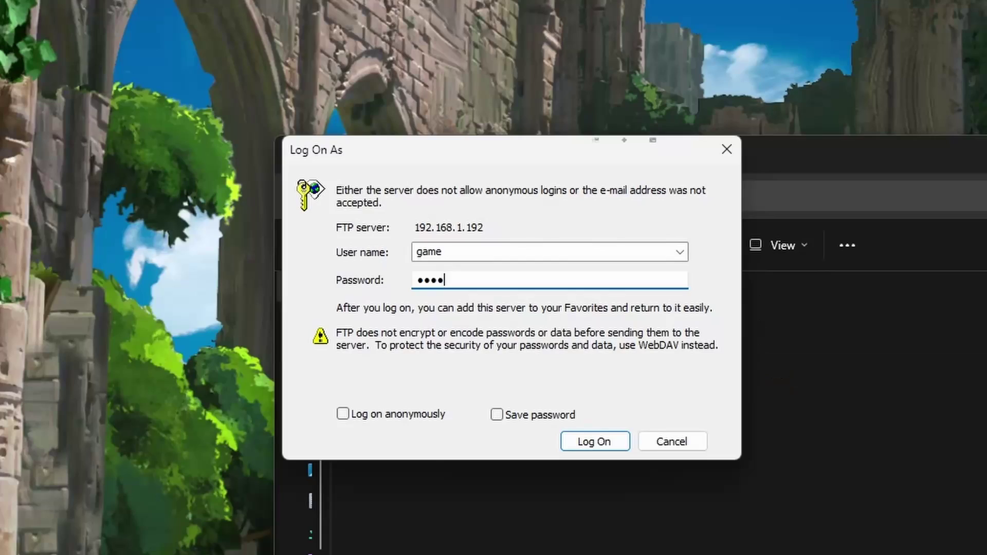
pyautogui.click(497, 414)
pyautogui.click(592, 442)
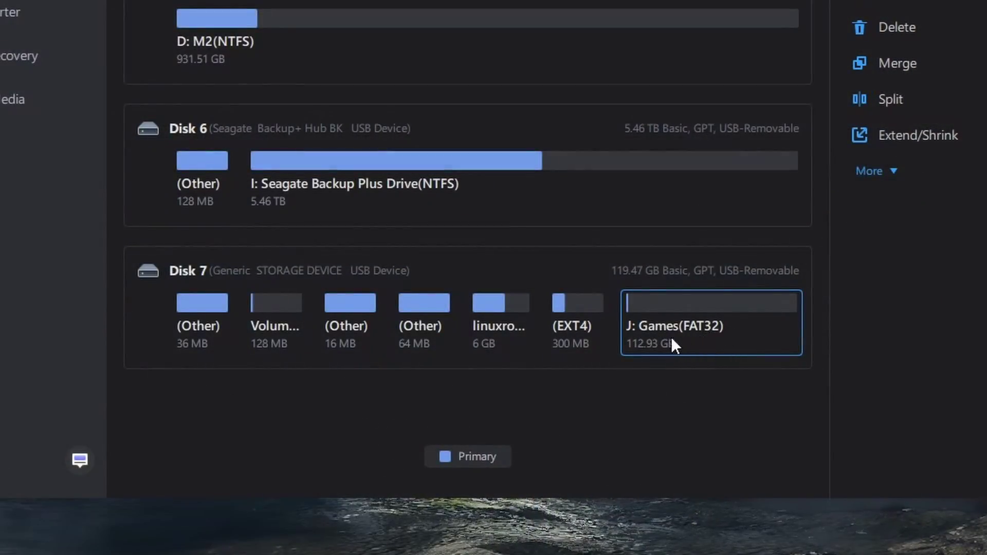
pyautogui.click(674, 338)
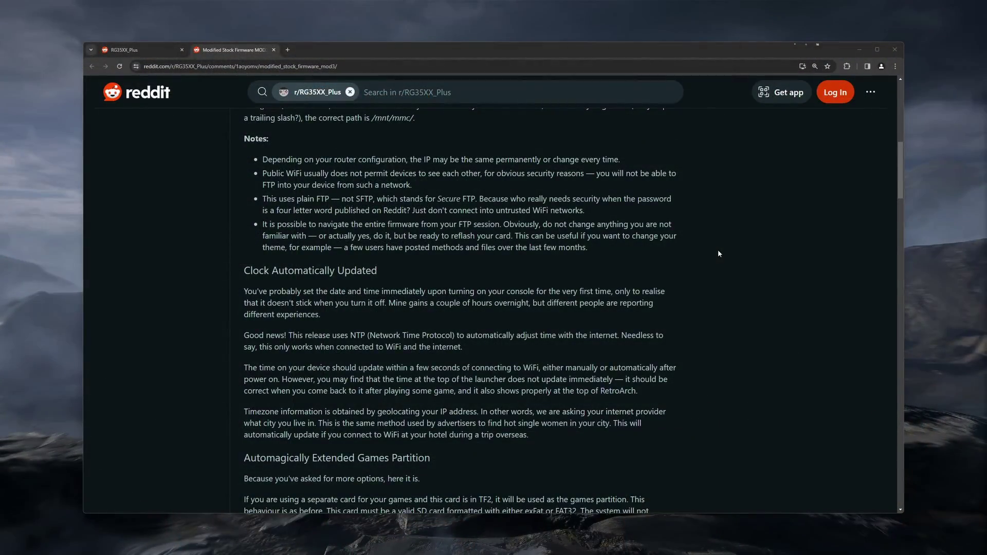
pyautogui.scroll(-6, 718, 249)
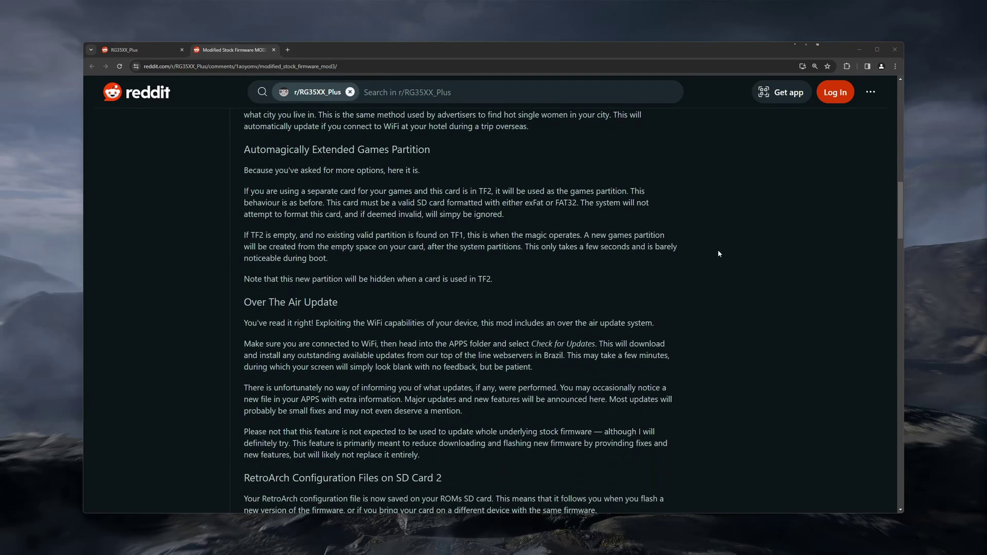
pyautogui.scroll(-3, 718, 254)
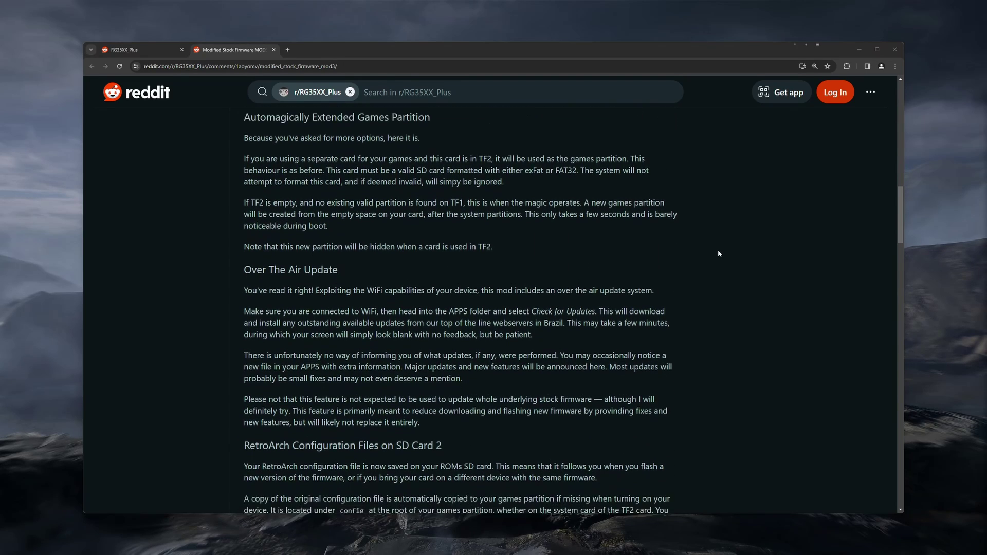
pyautogui.scroll(-1, 719, 253)
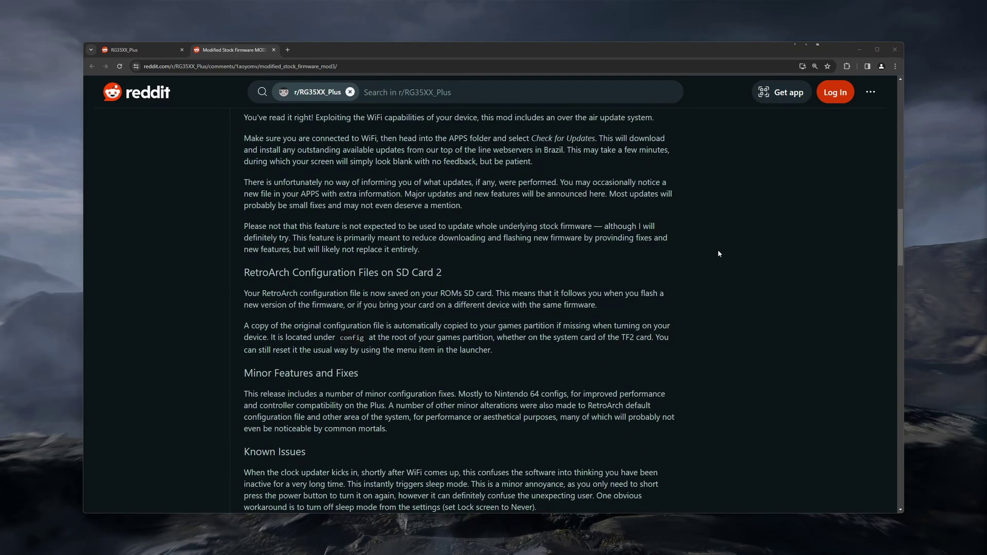
pyautogui.scroll(-5, 718, 254)
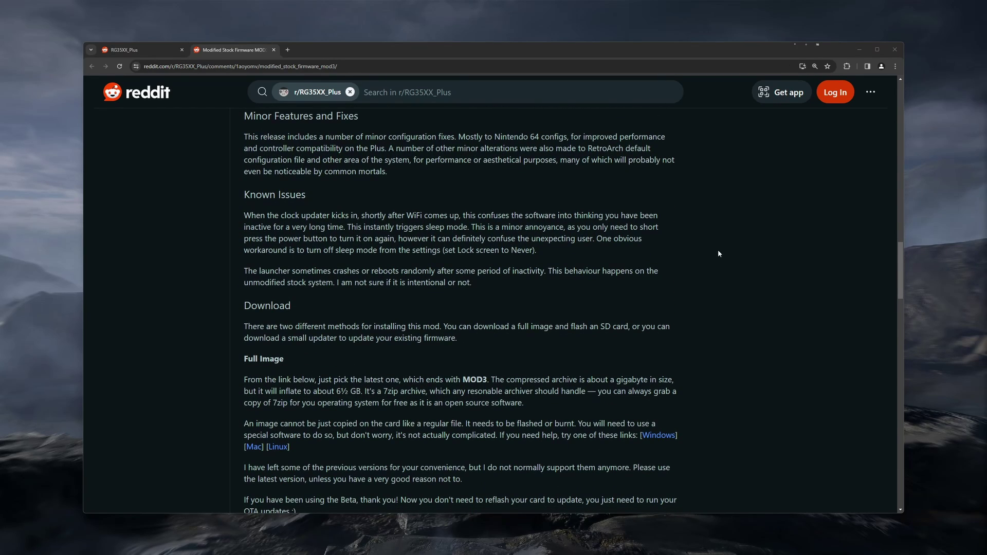
pyautogui.scroll(-3, 718, 253)
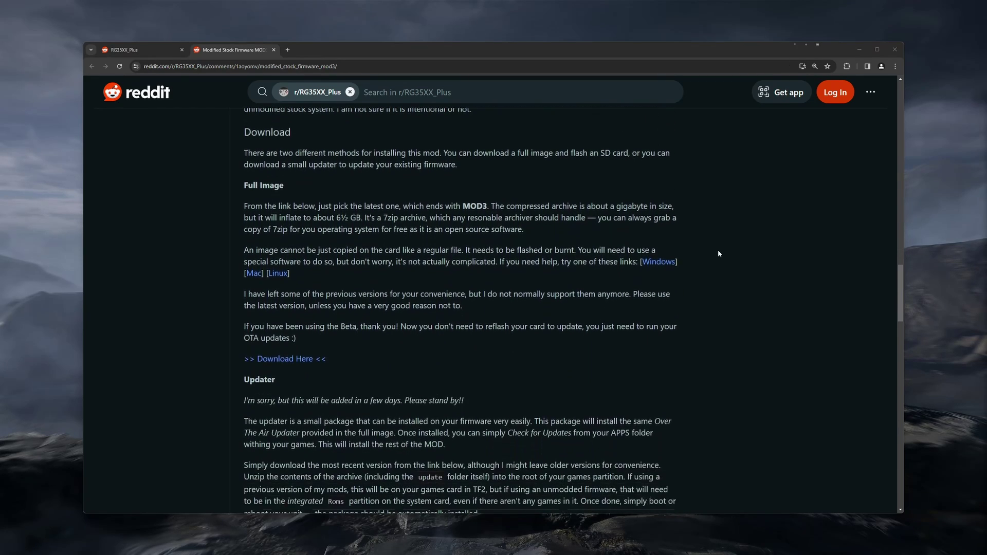
pyautogui.scroll(-2, 718, 254)
pyautogui.scroll(-5, 718, 253)
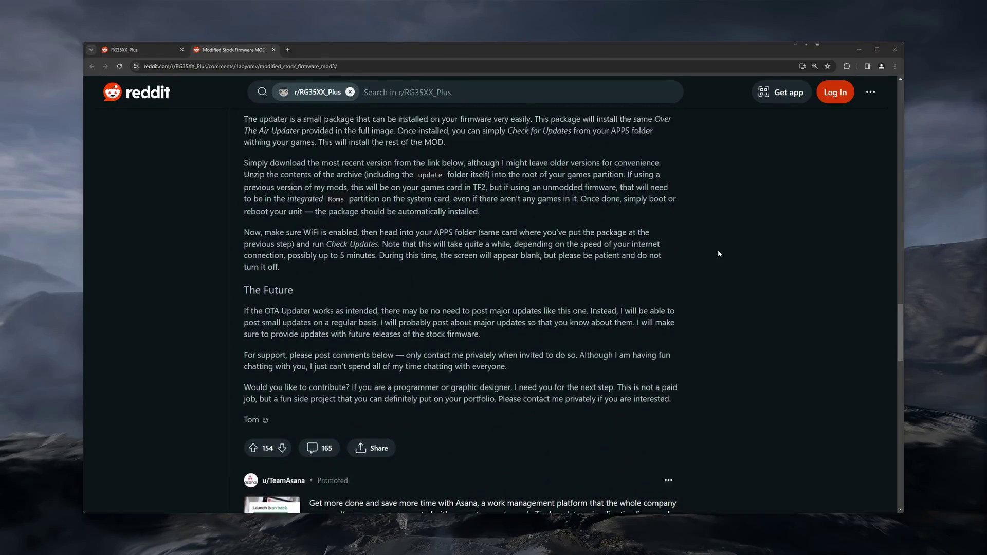
pyautogui.scroll(12, 718, 254)
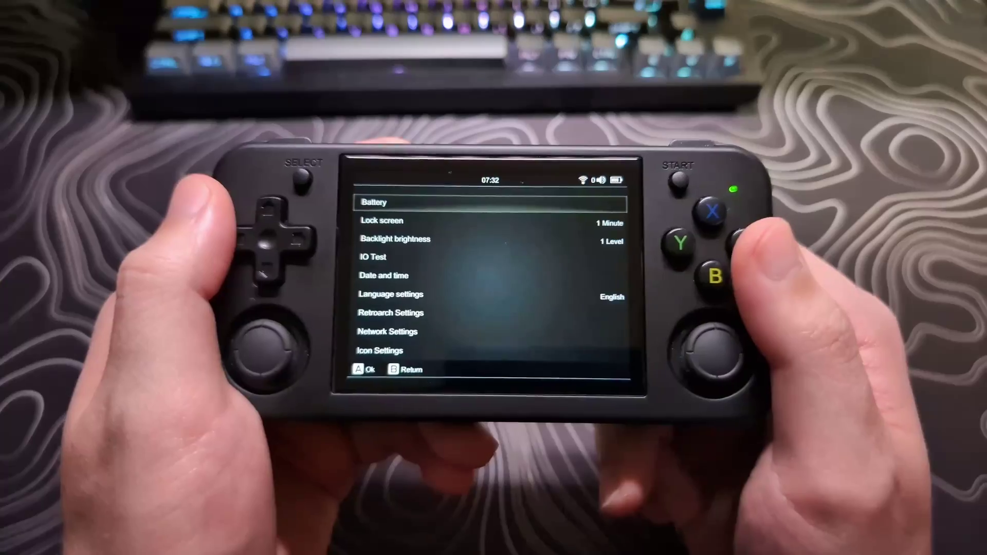
# - Change the Lock screen timeout option to Never
pyautogui.press('Down')
pyautogui.press('Return')
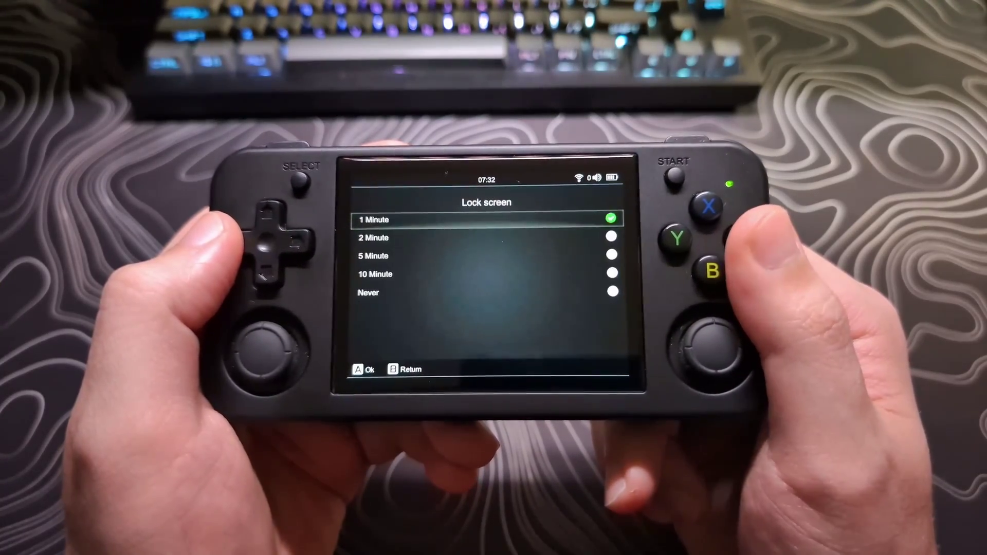
pyautogui.press('Down')
pyautogui.press('Down')
pyautogui.press('Down')
pyautogui.press('Down')
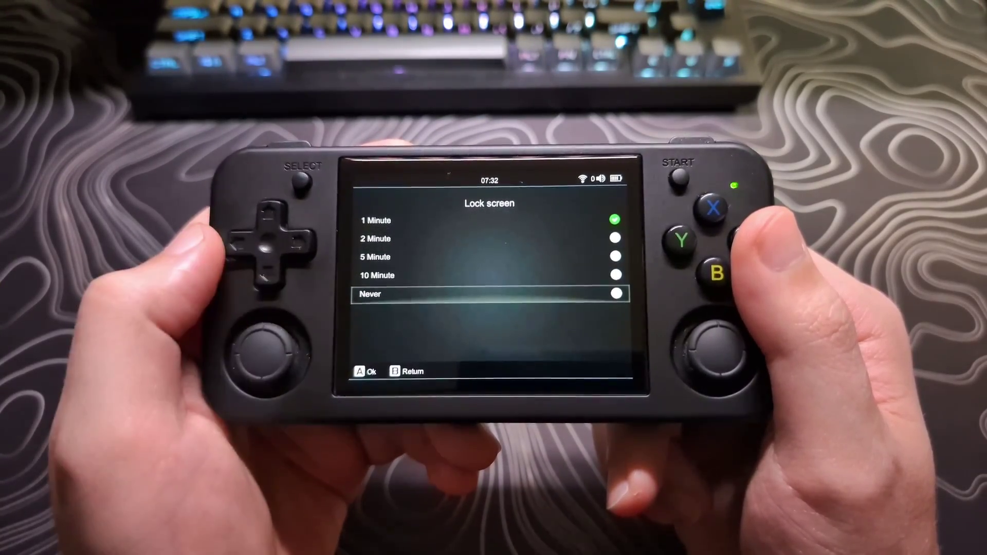
pyautogui.press('Return')
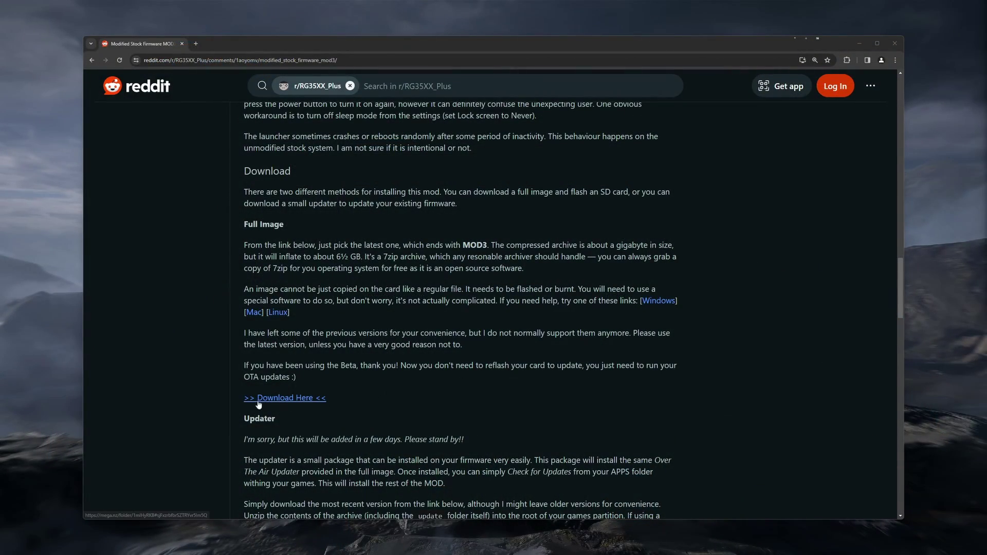
# - Download RG35XXH-EN240130-MOD3.7z from the MOD3 folder on MEGA
pyautogui.click(294, 399)
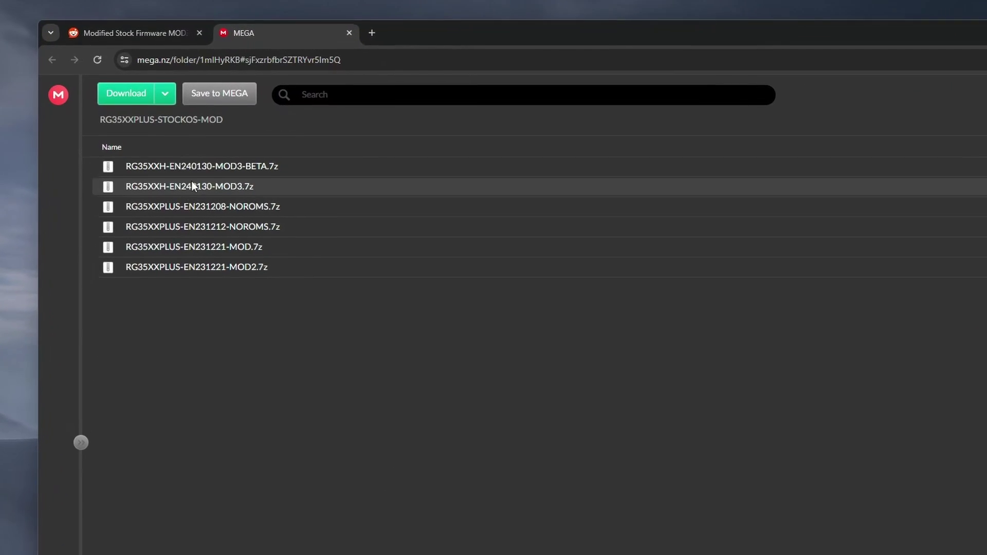
pyautogui.moveTo(260, 217)
pyautogui.mouseDown()
pyautogui.moveTo(227, 223)
pyautogui.moveTo(287, 214)
pyautogui.moveTo(265, 216)
pyautogui.mouseUp()
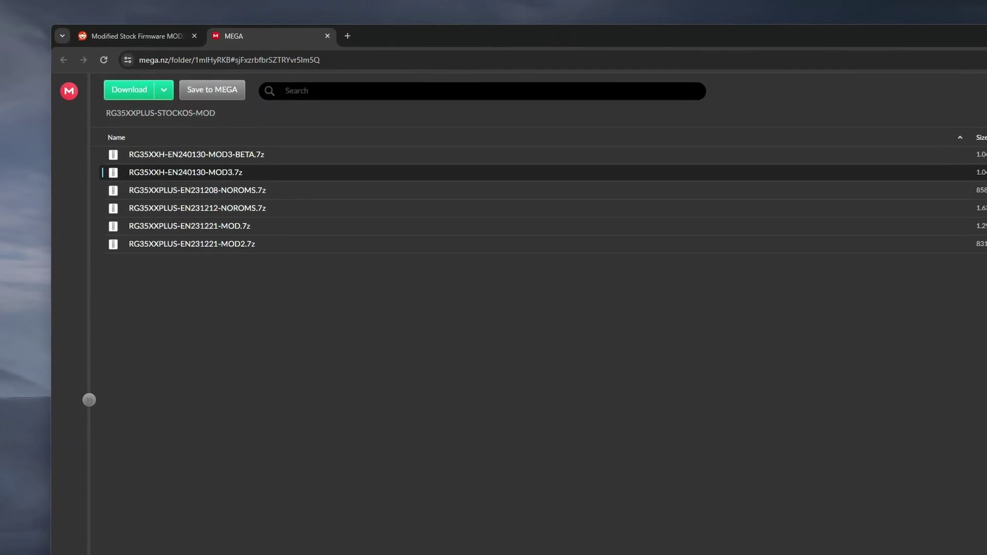
pyautogui.click(876, 138)
pyautogui.click(858, 154)
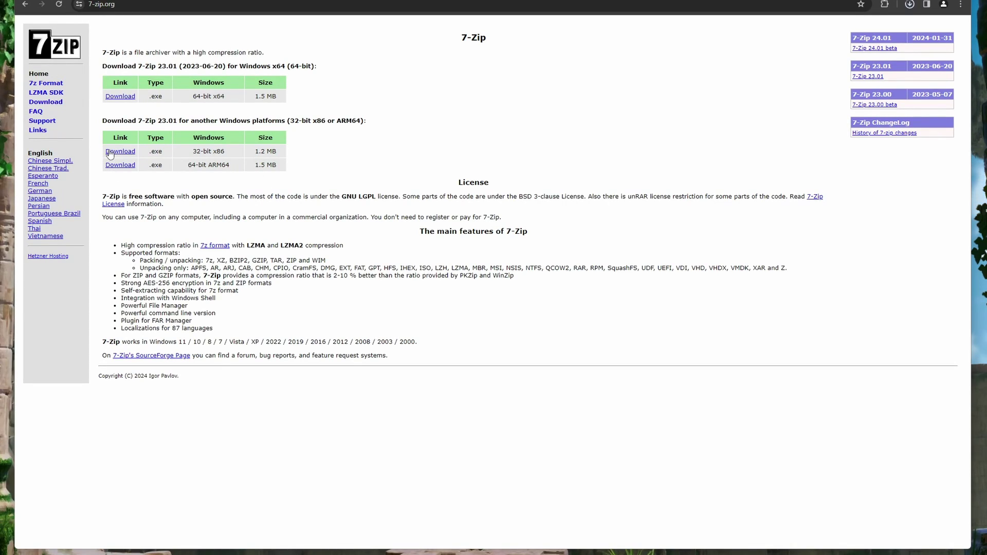
# - Download the 7-Zip 23.01 64-bit x64 .exe installer from 7-zip.org
pyautogui.click(110, 98)
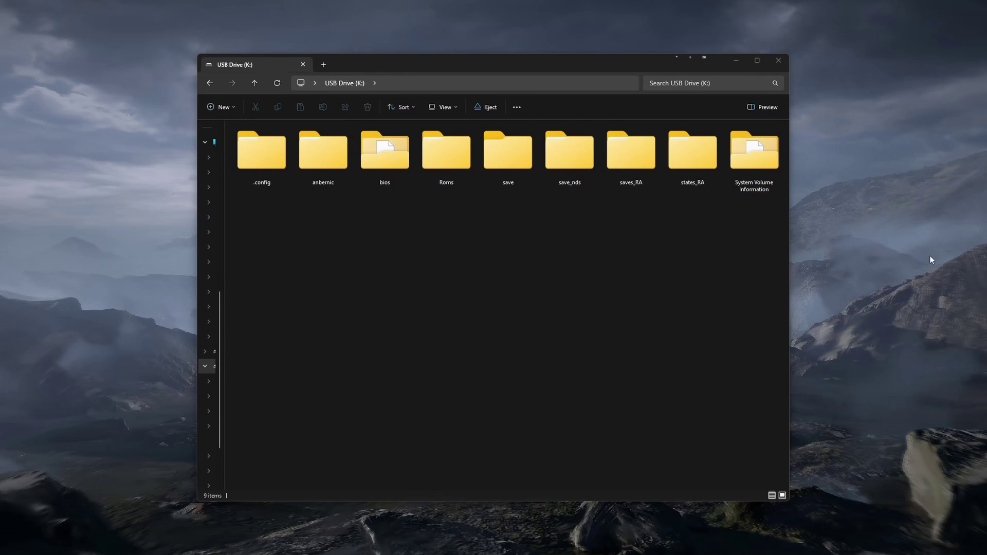
# - Copy save, save_nds, saves_RA and states_RA from USB Drive (K:) to the desktop
pyautogui.moveTo(499, 219); pyautogui.dragTo(644, 177)
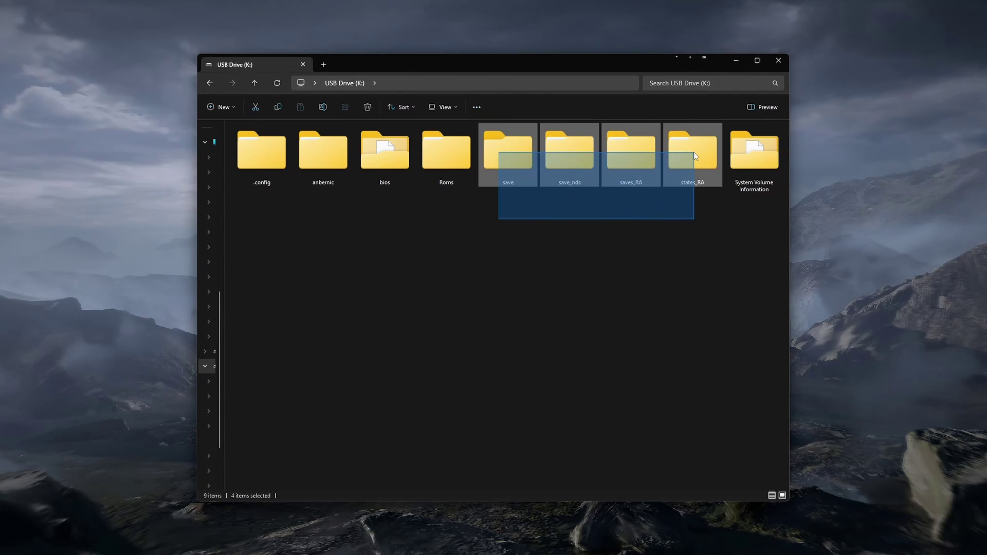
pyautogui.moveTo(694, 156); pyautogui.dragTo(970, 57)
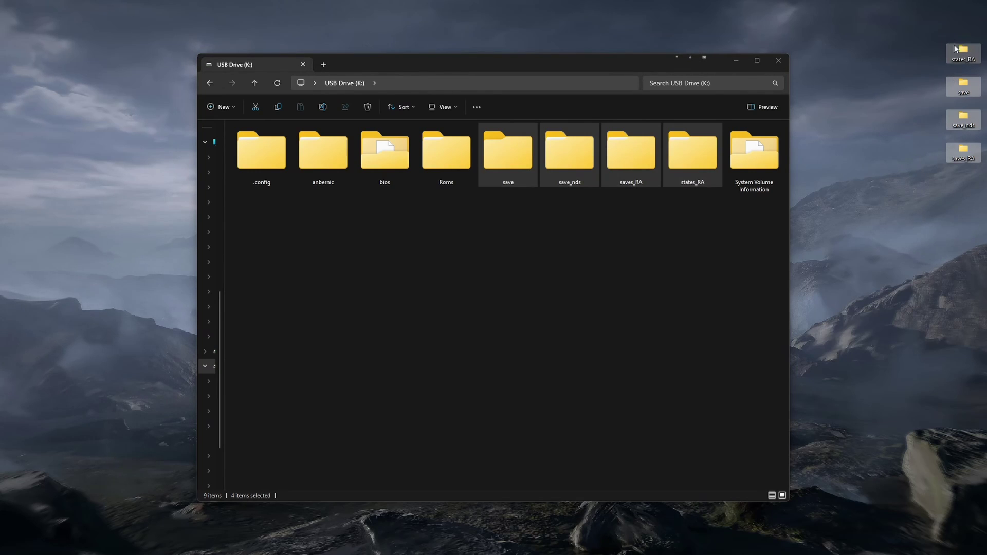
pyautogui.click(619, 243)
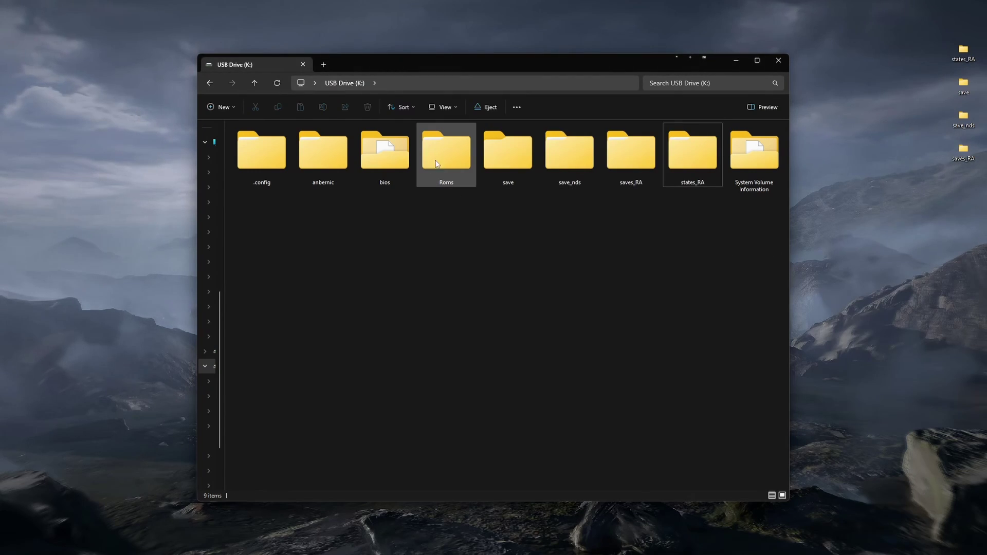
# - Select the bios and Roms folders on the card, then check the copied folders on the desktop
pyautogui.click(454, 154)
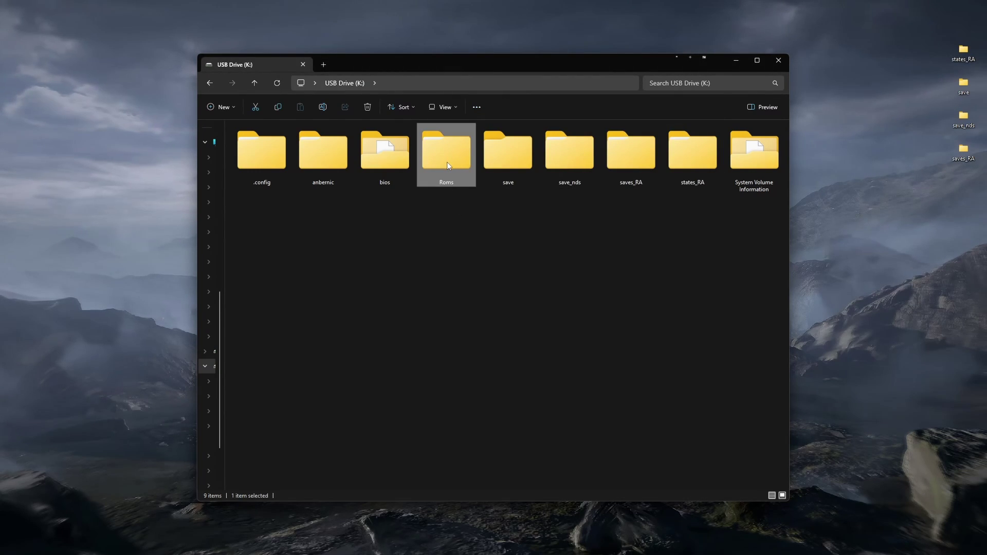
pyautogui.click(392, 162)
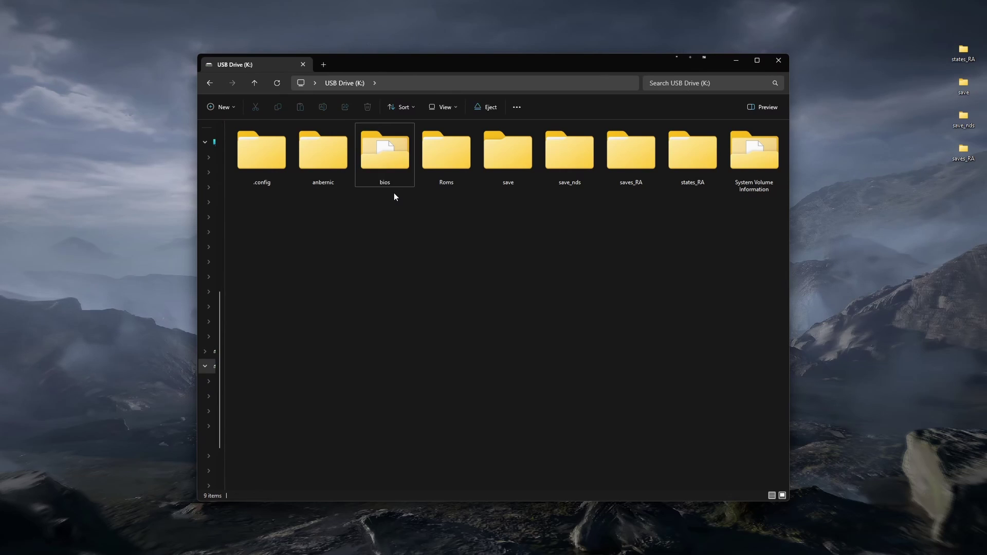
pyautogui.moveTo(398, 233); pyautogui.dragTo(445, 158)
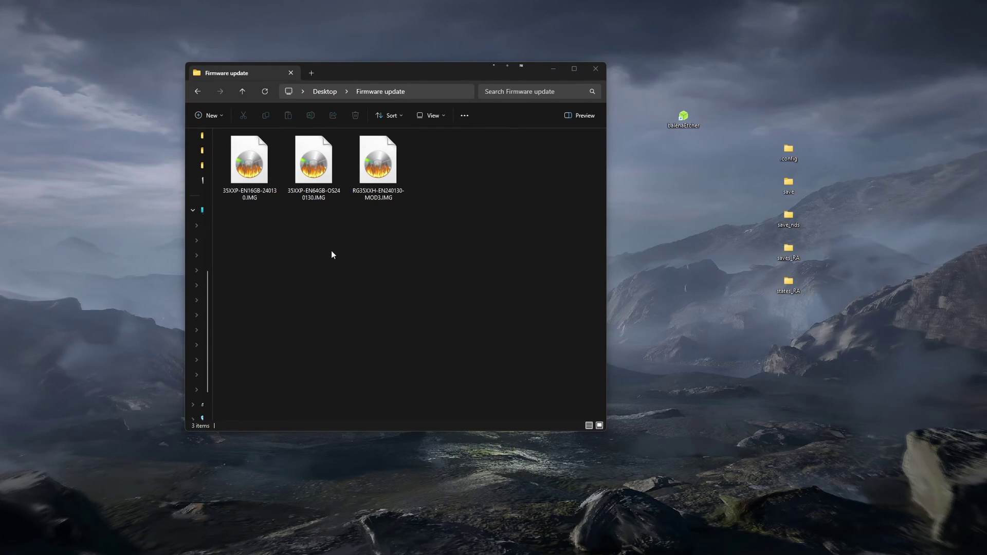
pyautogui.moveTo(775, 121); pyautogui.dragTo(862, 352)
pyautogui.click(850, 349)
pyautogui.moveTo(629, 160); pyautogui.dragTo(722, 76)
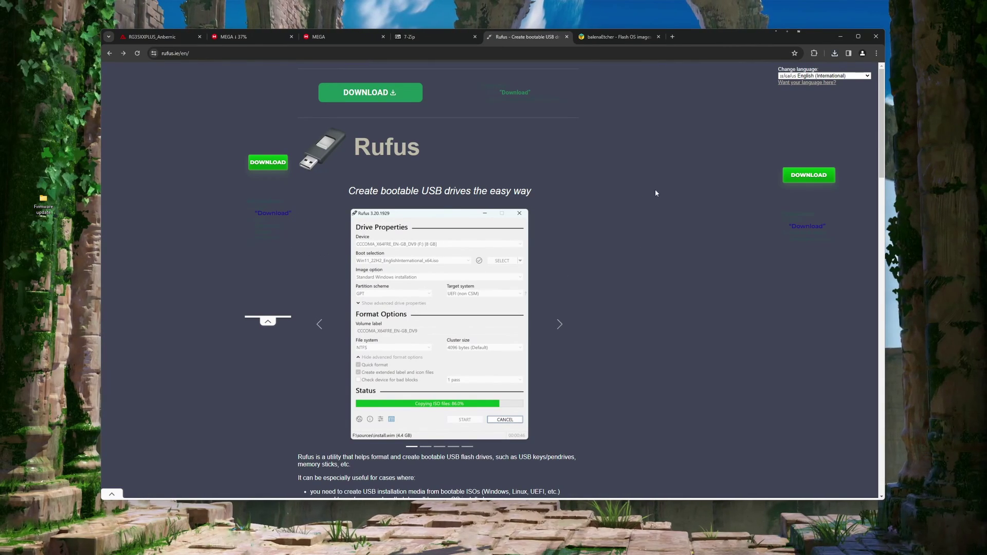
# - Download the Windows installer from etcher.balena.io and install balenaEtcher, accepting the licence
pyautogui.scroll(-3, 455, 265)
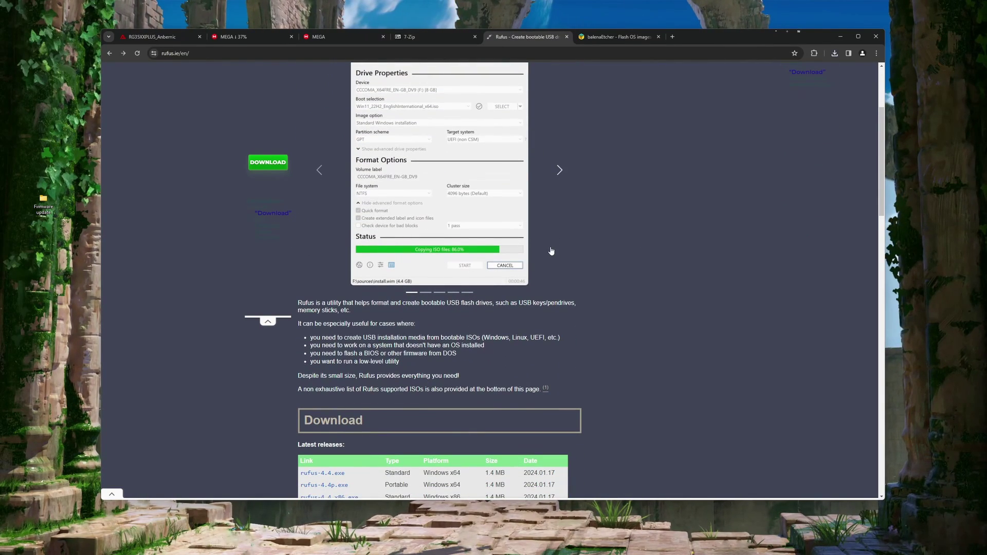
pyautogui.scroll(-4, 454, 266)
pyautogui.click(635, 40)
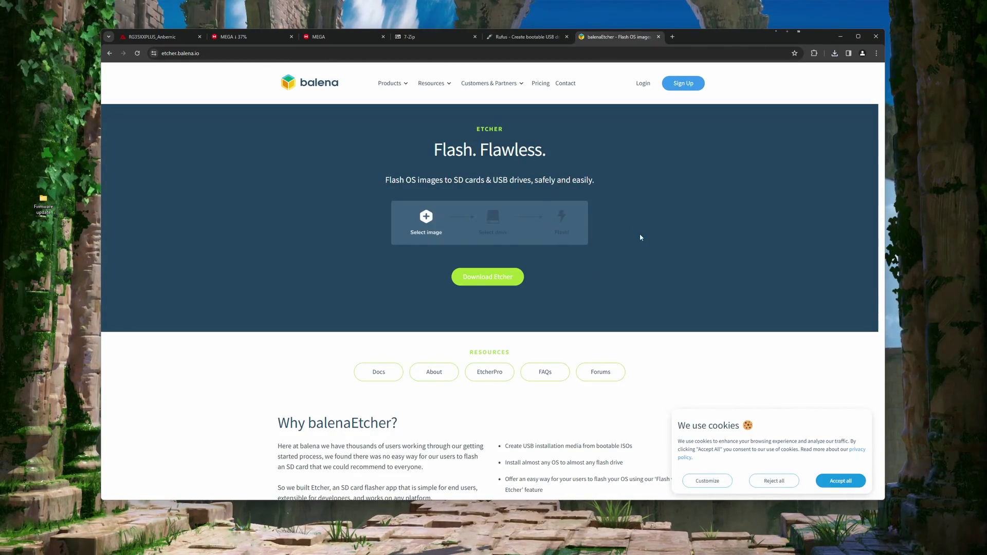
pyautogui.click(494, 278)
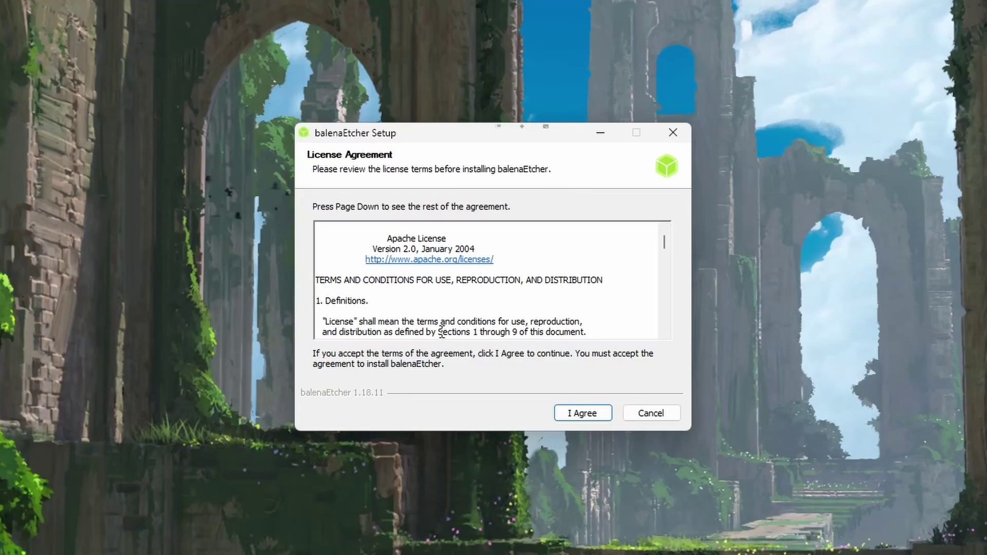
pyautogui.click(590, 411)
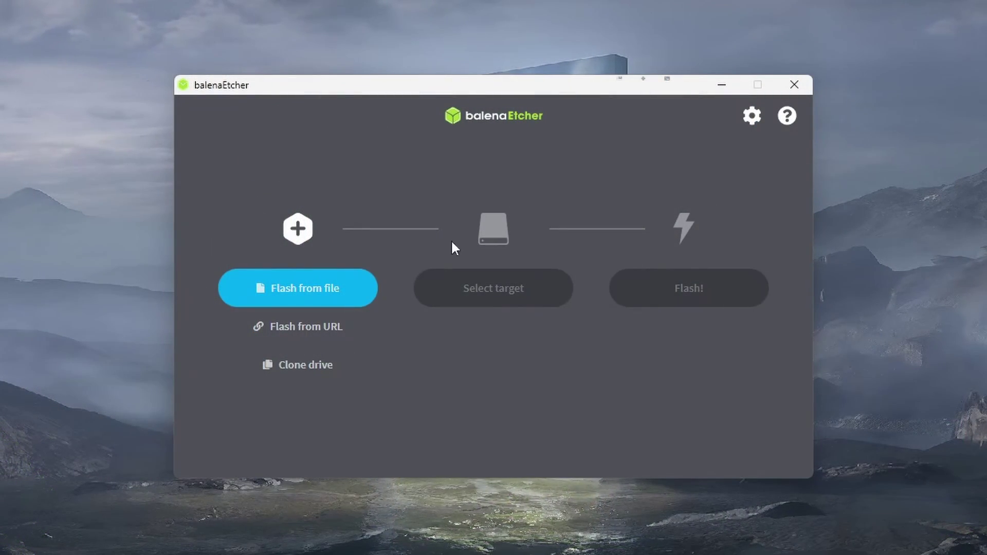
# - Choose RG35XXH-EN240130-MOD3.IMG from the Firmware update folder as the image to flash
pyautogui.click(303, 290)
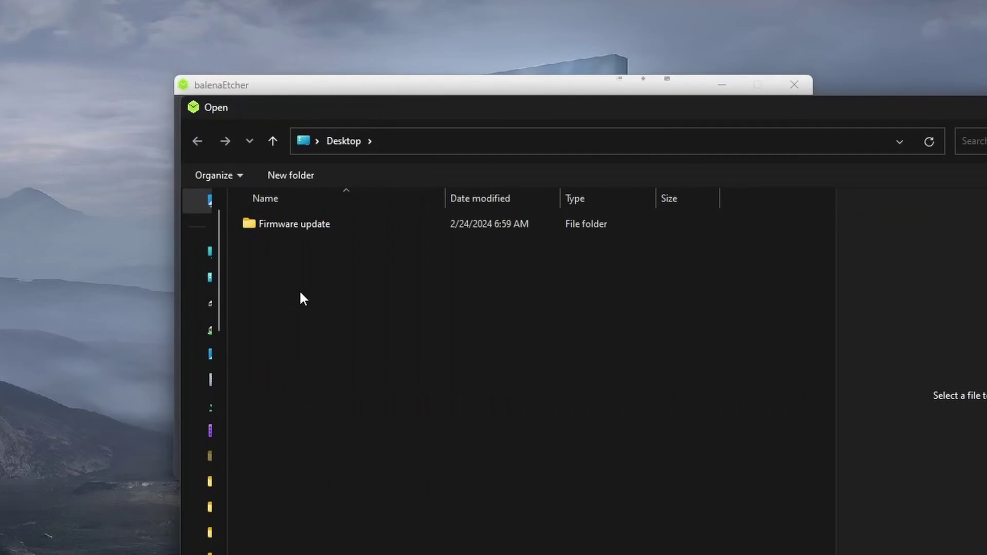
pyautogui.doubleClick(307, 223)
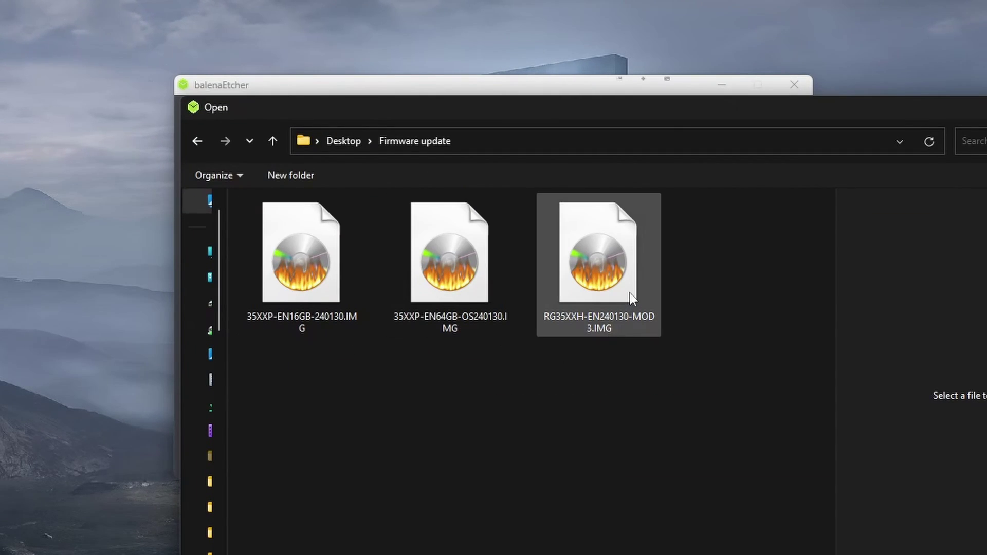
pyautogui.doubleClick(595, 264)
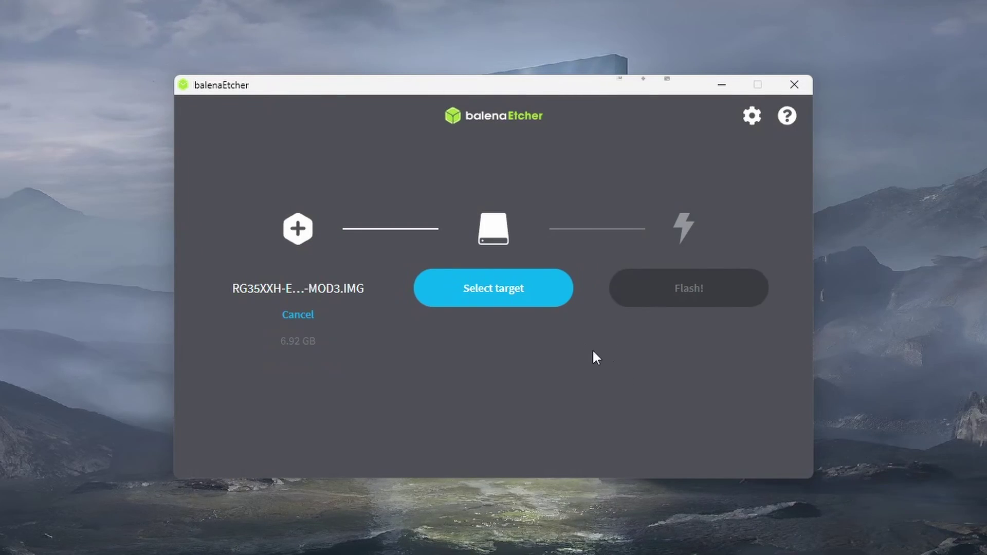
# - Target the 128 GB Generic STORAGE drive and flash the image, confirming the erase
pyautogui.click(505, 304)
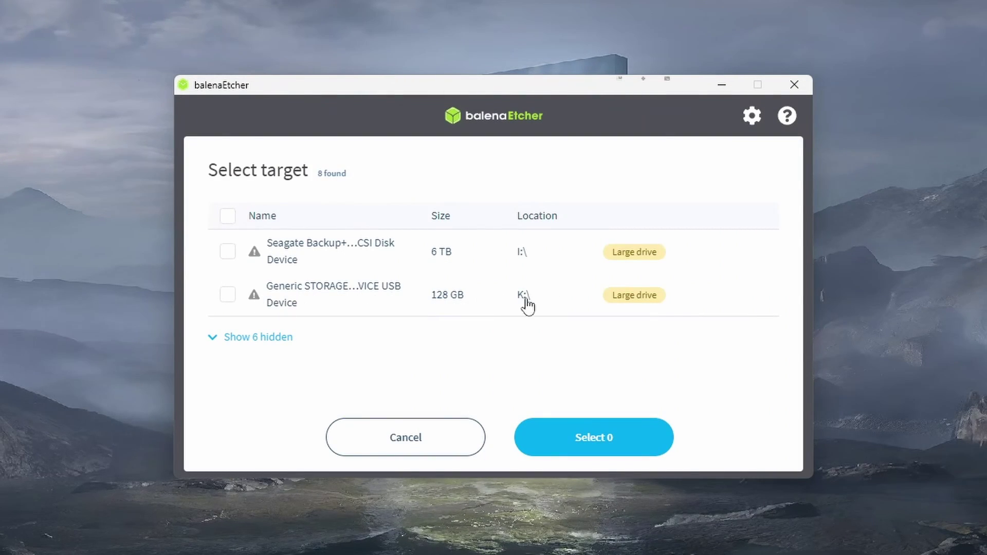
pyautogui.click(227, 296)
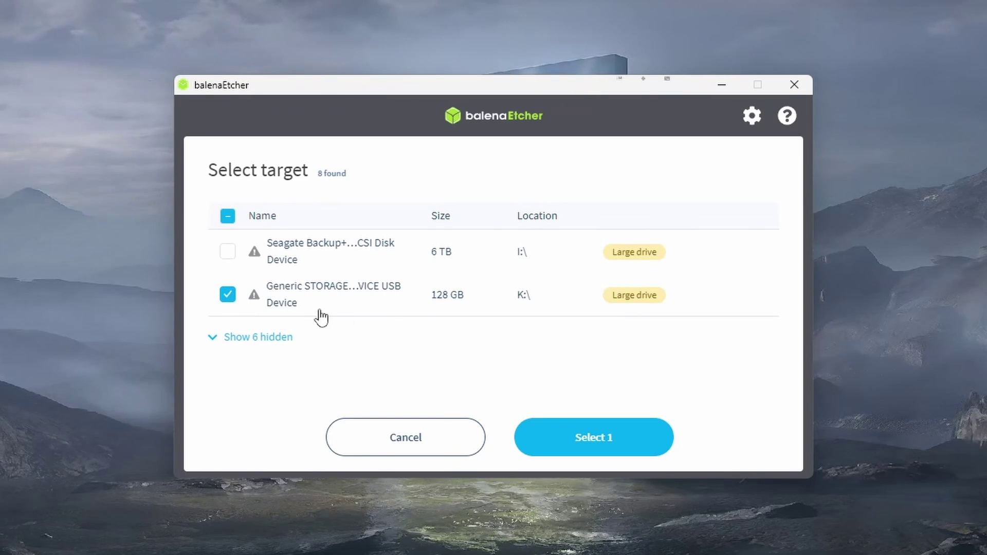
pyautogui.click(616, 438)
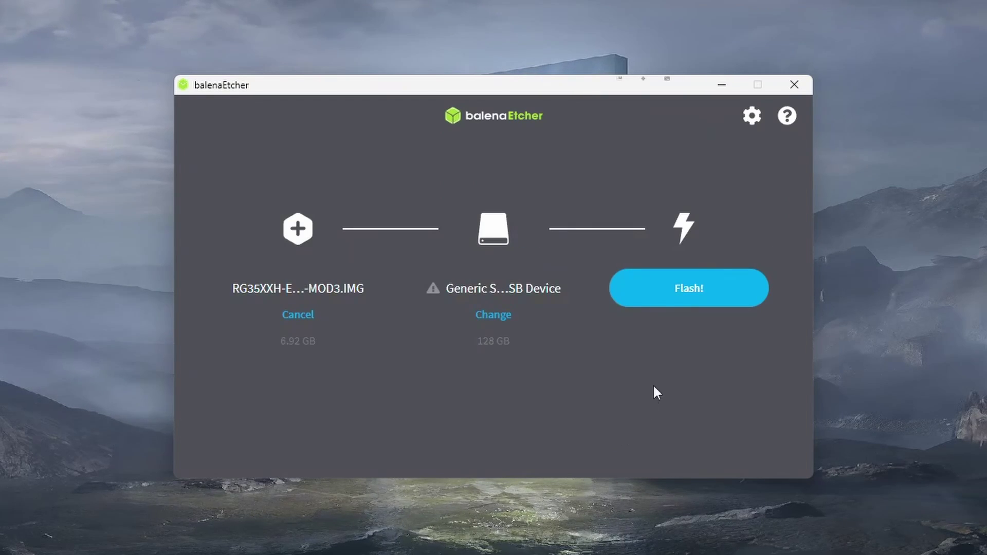
pyautogui.click(708, 299)
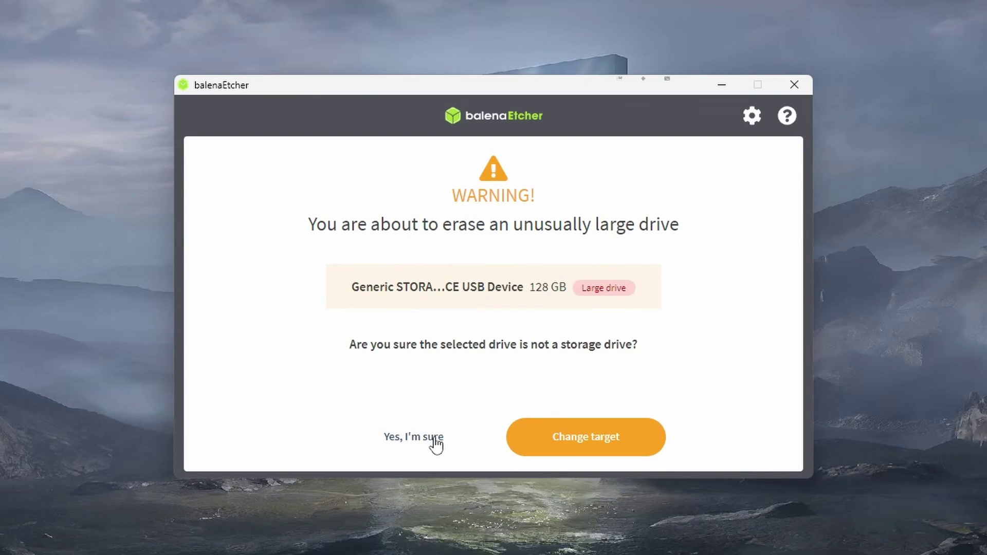
pyautogui.click(418, 438)
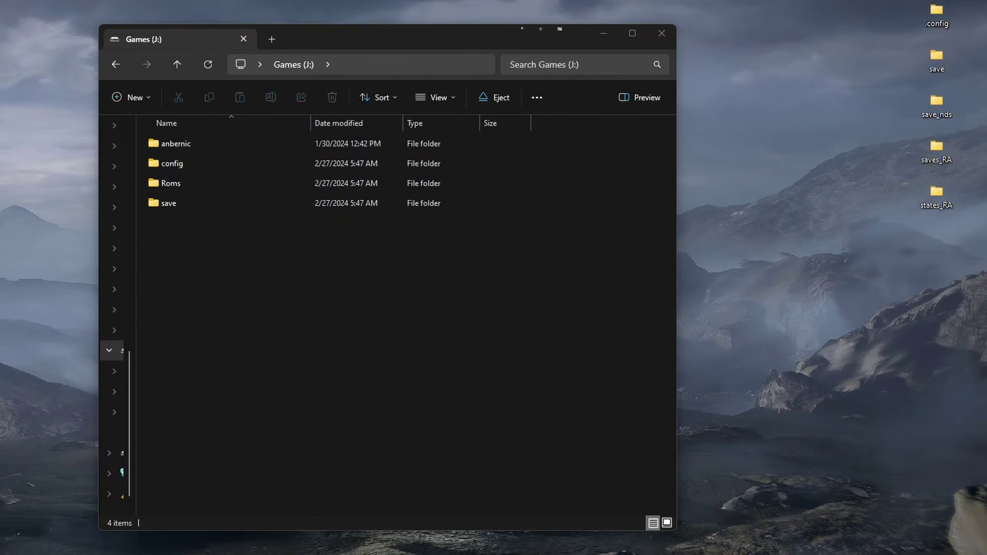
# - Copy config, save, save_nds, saves_RA and states_RA from the desktop onto Games (J:)
pyautogui.moveTo(890, 252); pyautogui.dragTo(939, 16)
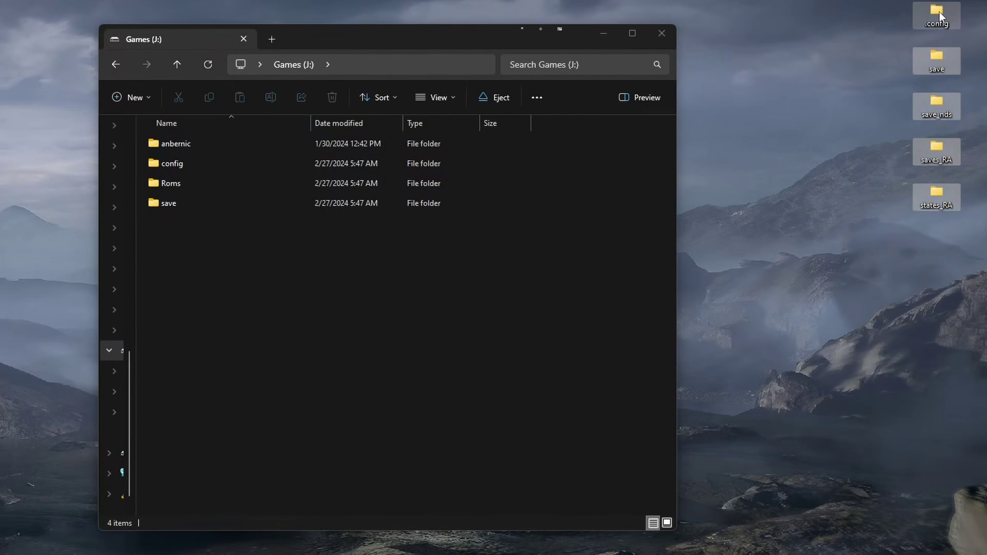
pyautogui.moveTo(812, 126); pyautogui.dragTo(312, 315)
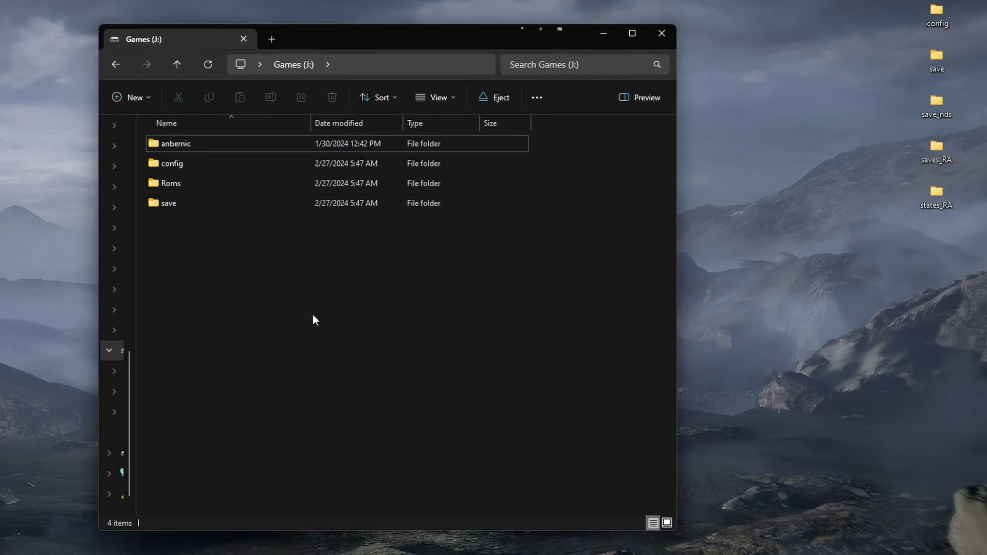